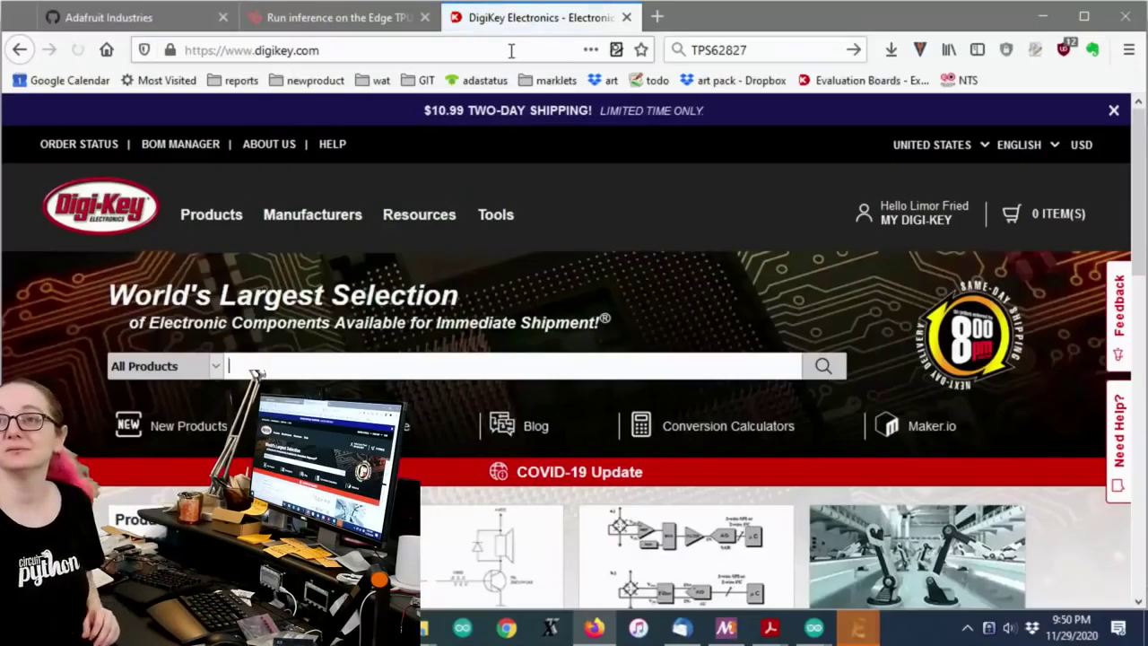
Search all products for "d-sub connector" and open the D-Sub Cables category from the top categories
scroll(699, 322, "down", 3)
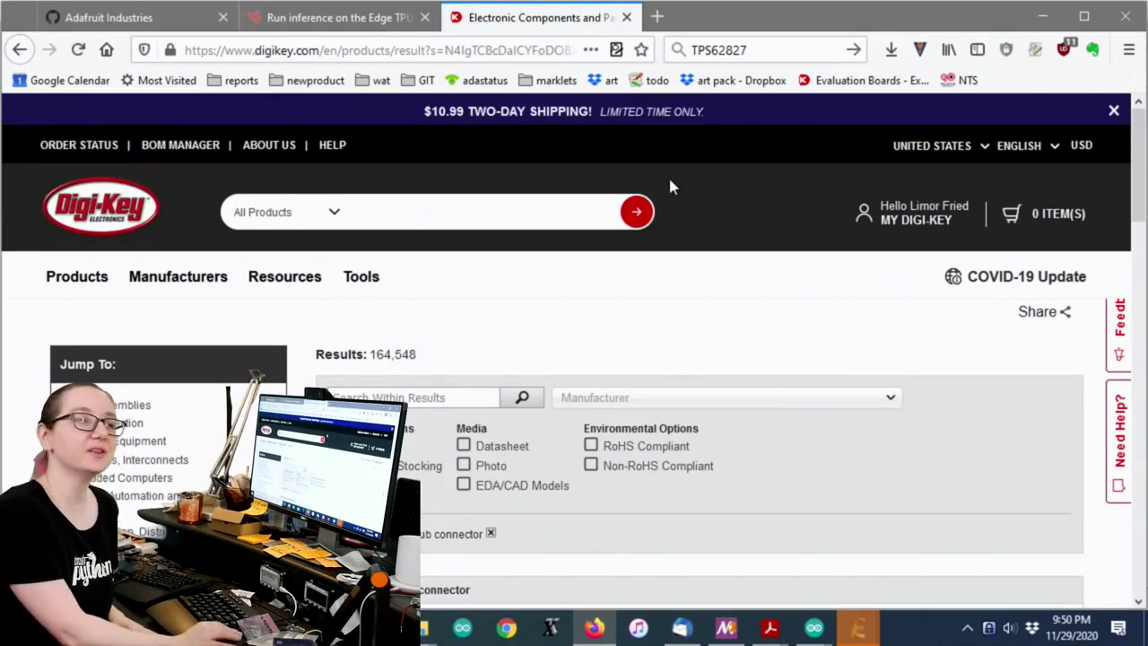
scroll(825, 269, "down", 4)
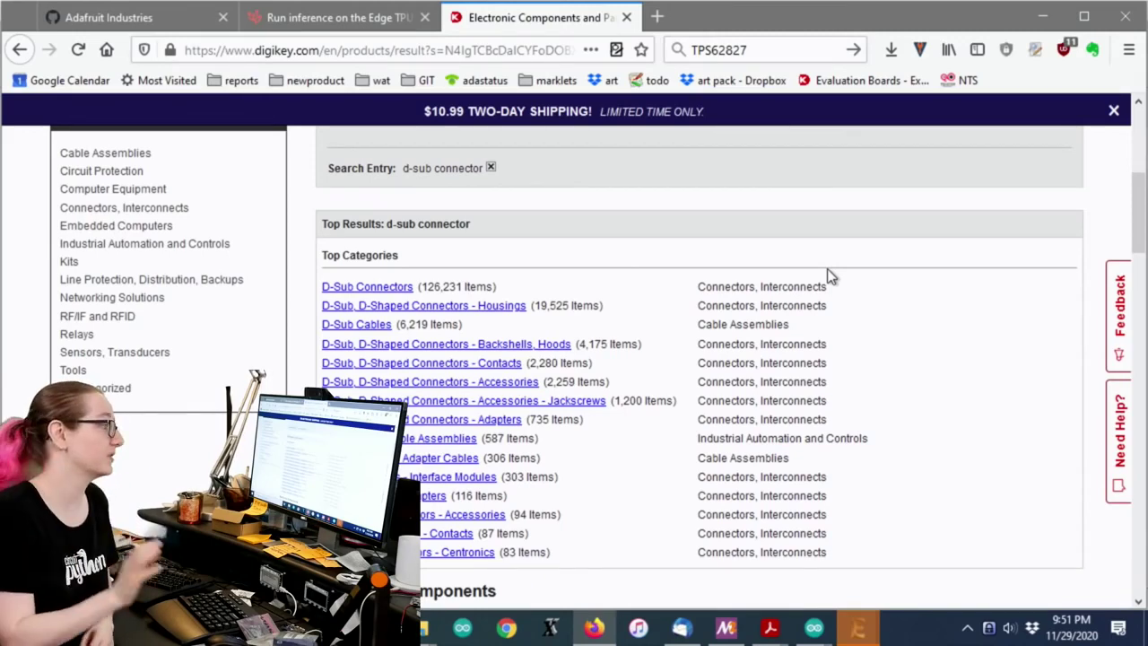
scroll(841, 258, "down", 2)
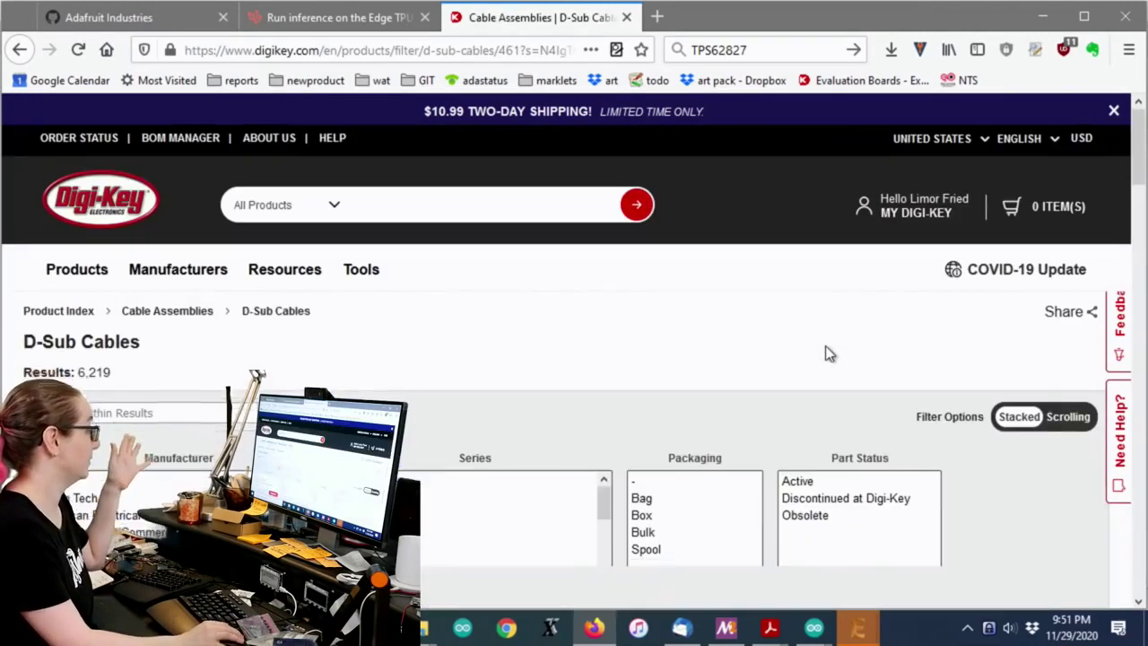
Examine the D-Sub cable listings and their enlarged product photos, including the multicoloured wire and ribbon cable types
scroll(825, 345, "down", 7)
scroll(829, 359, "down", 3)
mouse_move(148, 350)
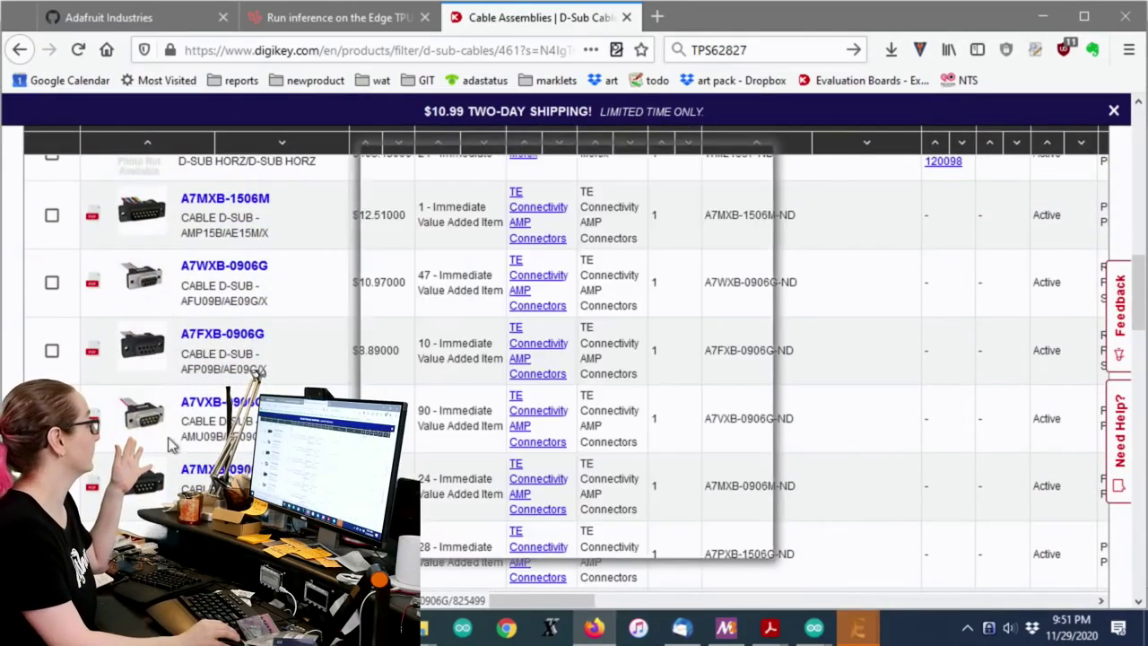
scroll(167, 430, "down", 2)
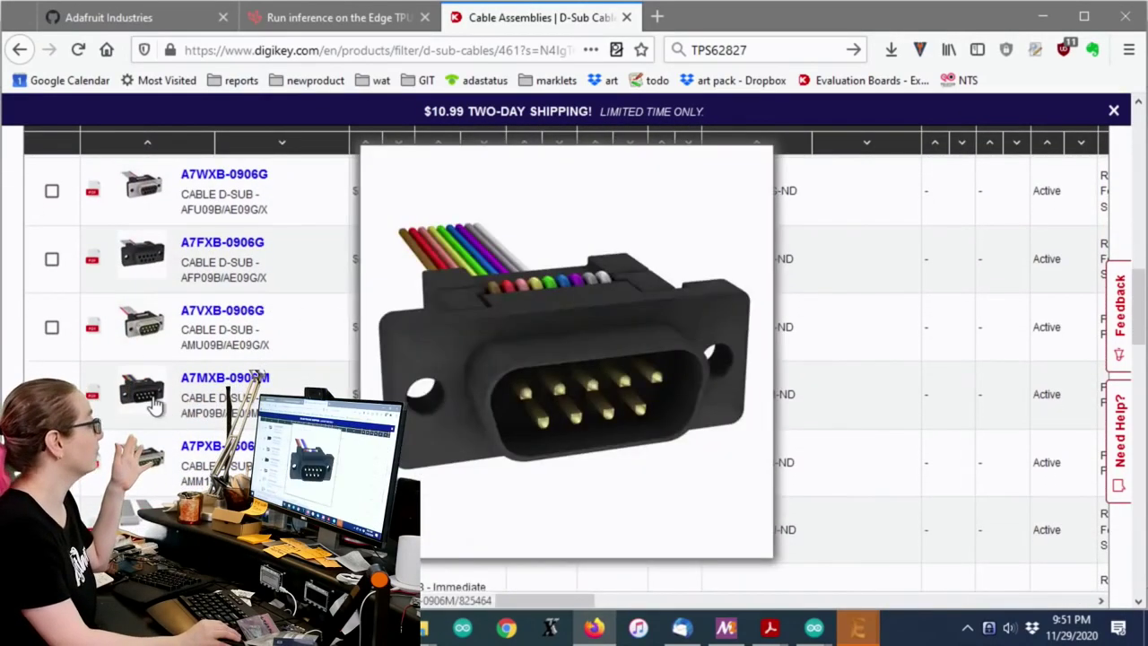
scroll(141, 372, "down", 2)
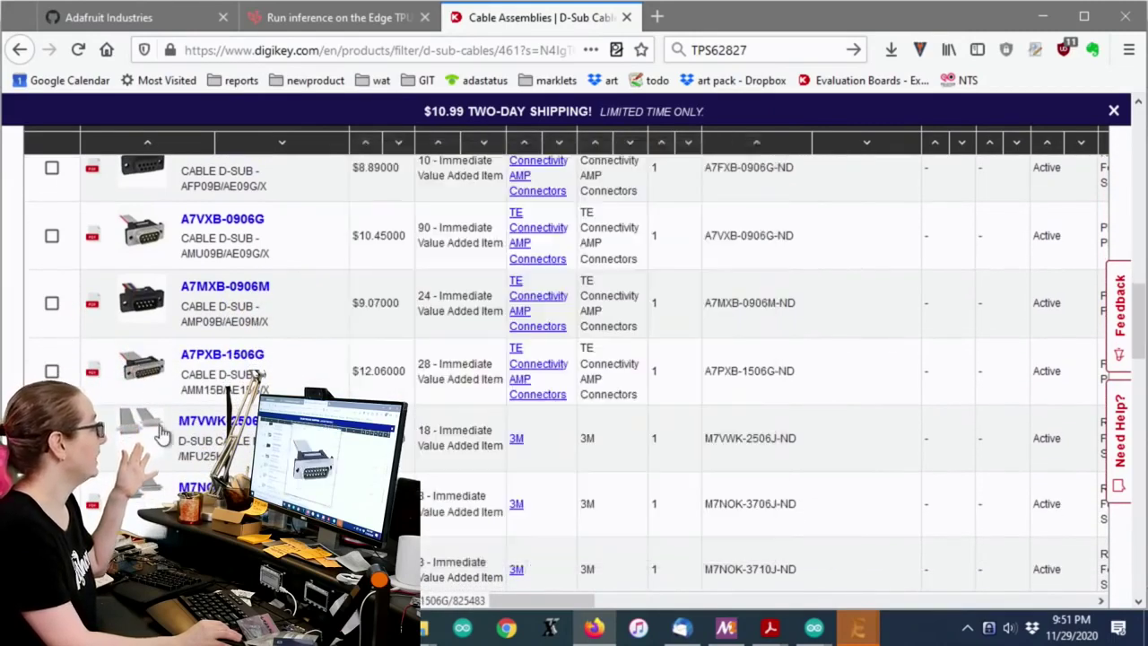
mouse_move(153, 434)
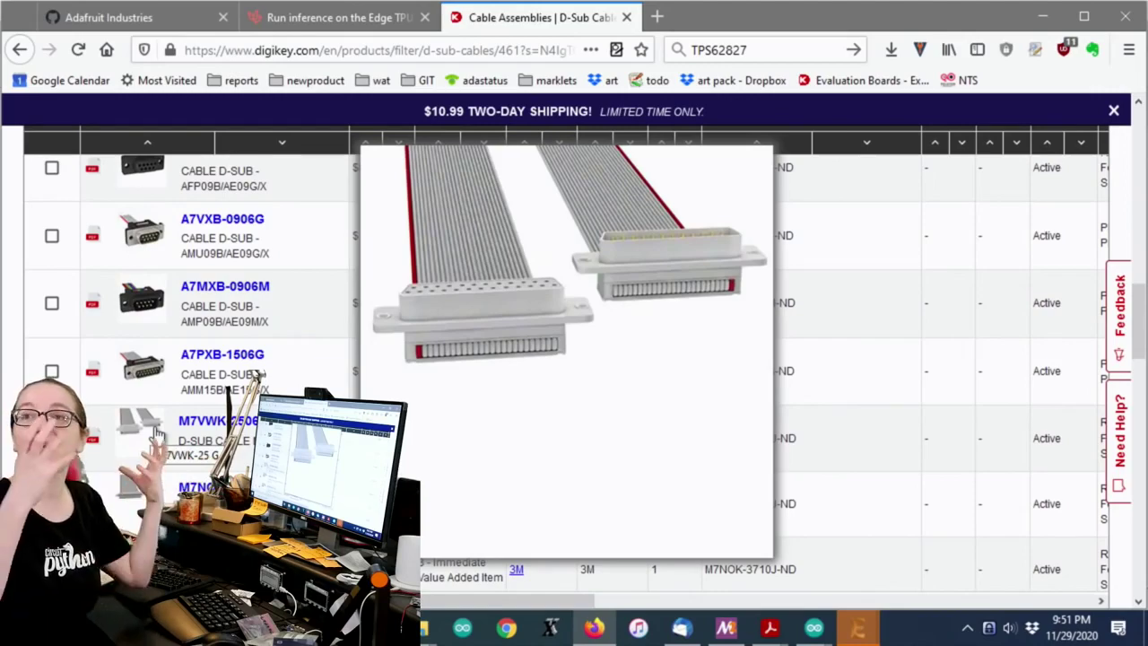
scroll(154, 434, "down", 2)
mouse_move(139, 305)
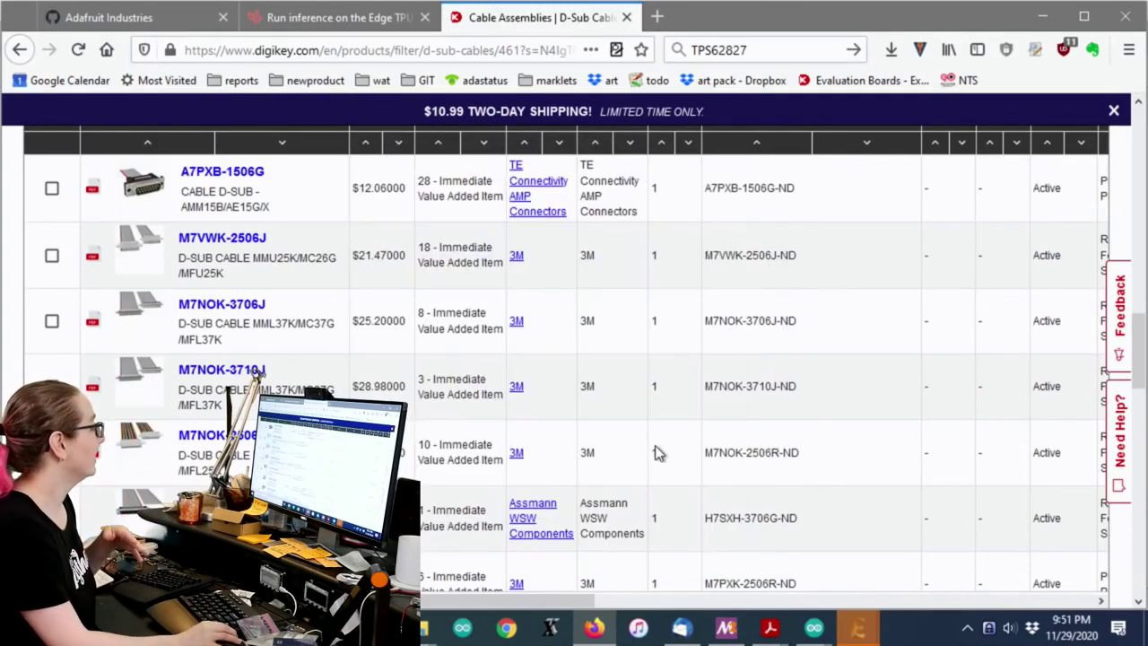
scroll(655, 453, "up", 10)
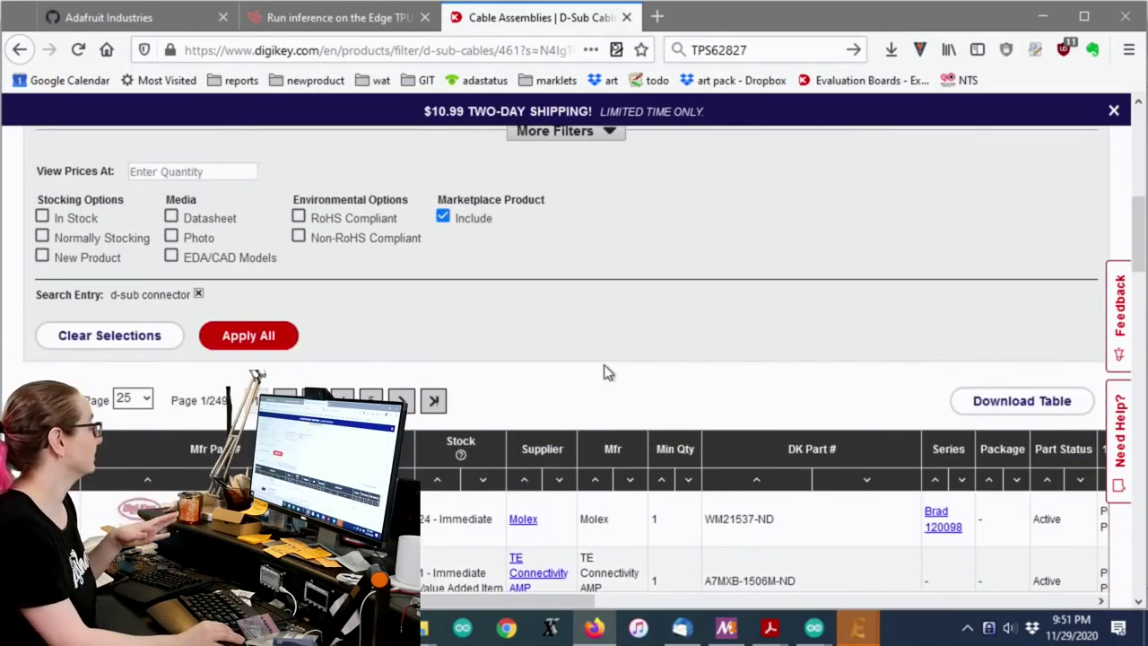
scroll(604, 372, "up", 2)
Return to the search results, open D-Sub, D-Shaped Connectors - Housings and examine the enlarged photos of the listed housings
key("alt+Left")
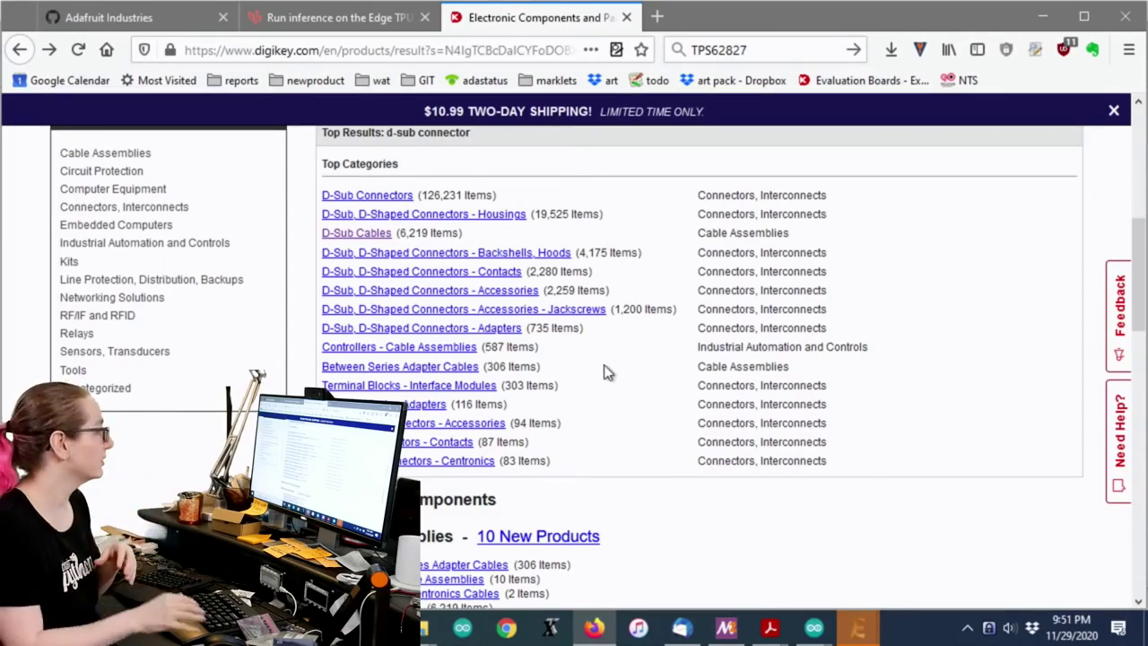
left_click(504, 219)
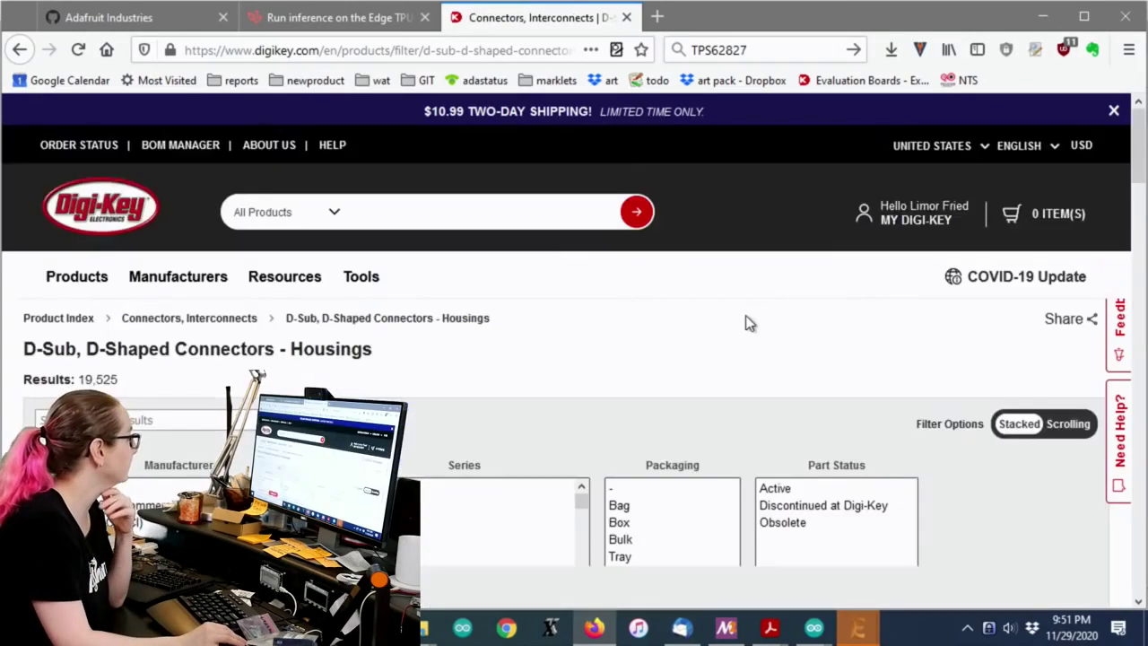
scroll(746, 325, "down", 8)
mouse_move(154, 385)
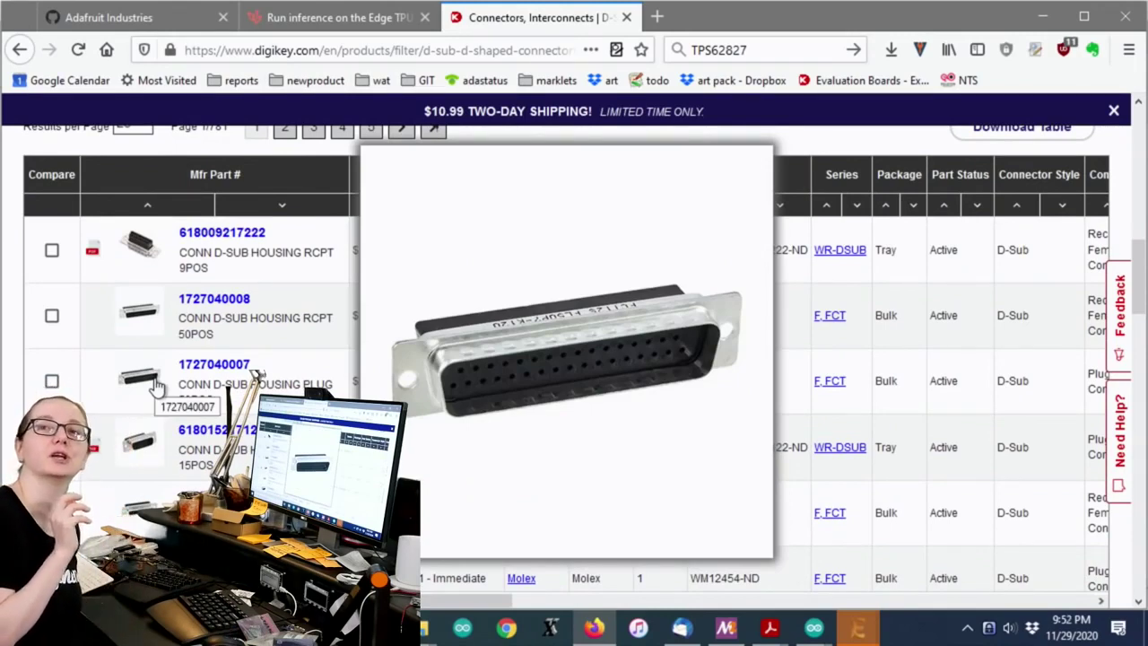
mouse_move(139, 441)
scroll(139, 430, "down", 3)
mouse_move(140, 408)
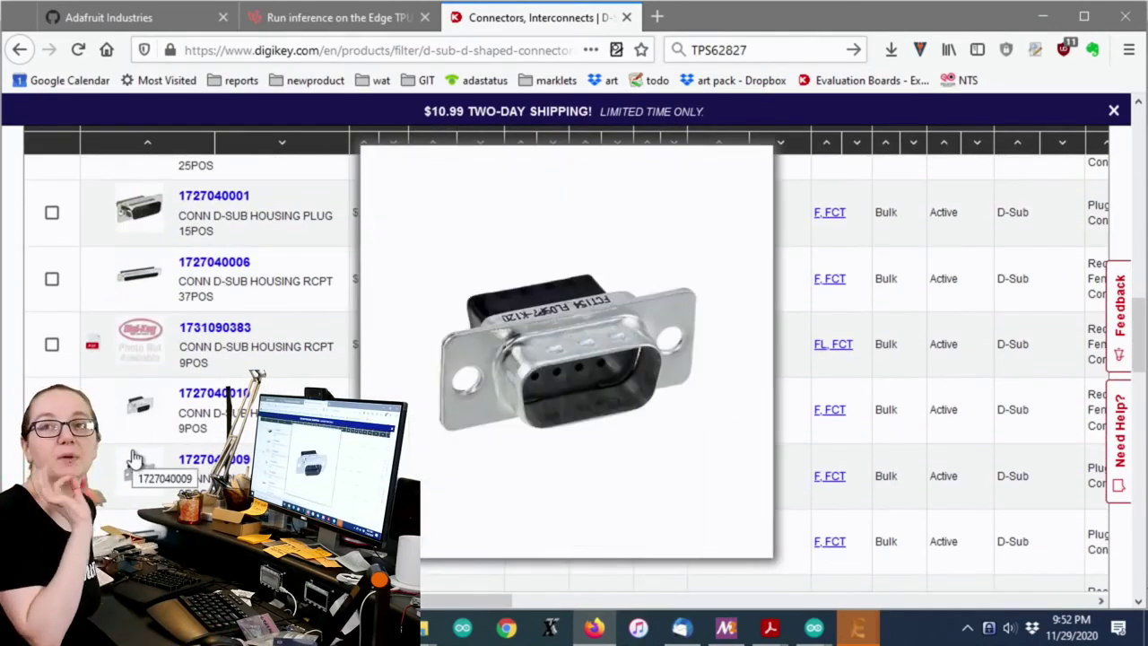
scroll(132, 458, "down", 5)
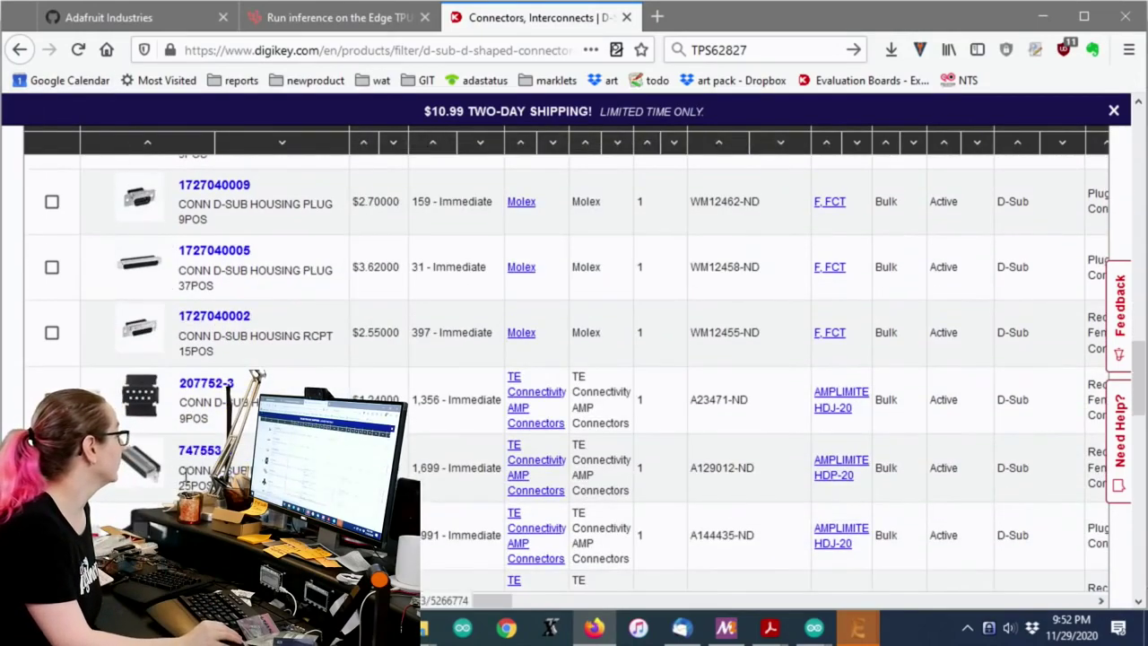
scroll(360, 365, "down", 5)
mouse_move(150, 389)
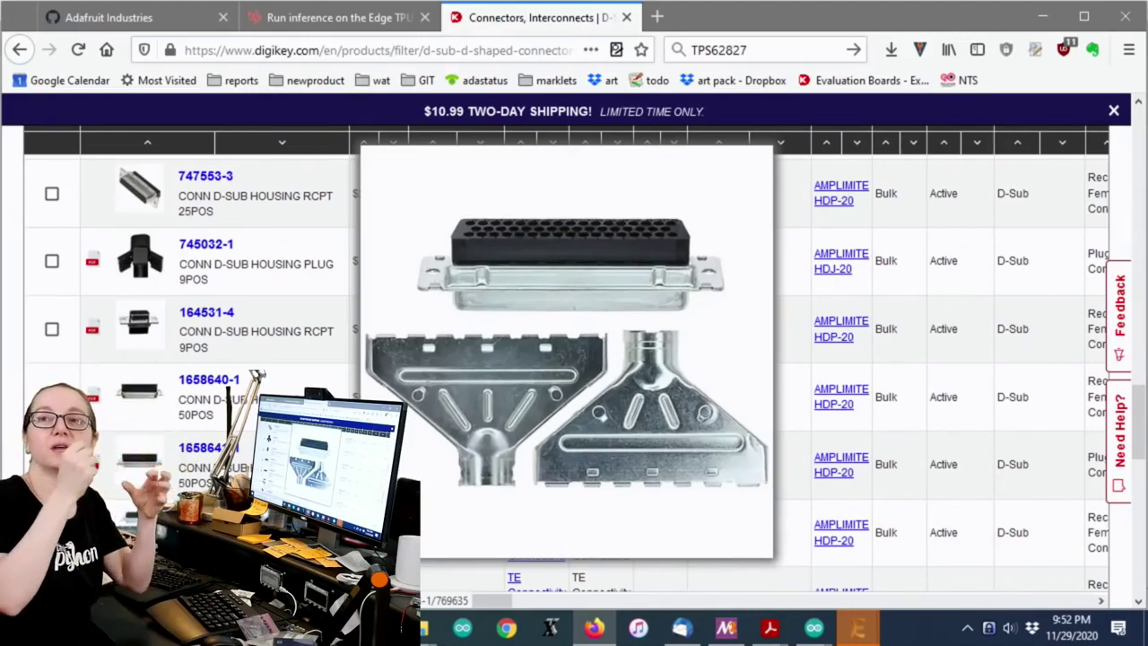
Return to the search results, open the D-Sub Connectors category and look over its product table
left_click(20, 51)
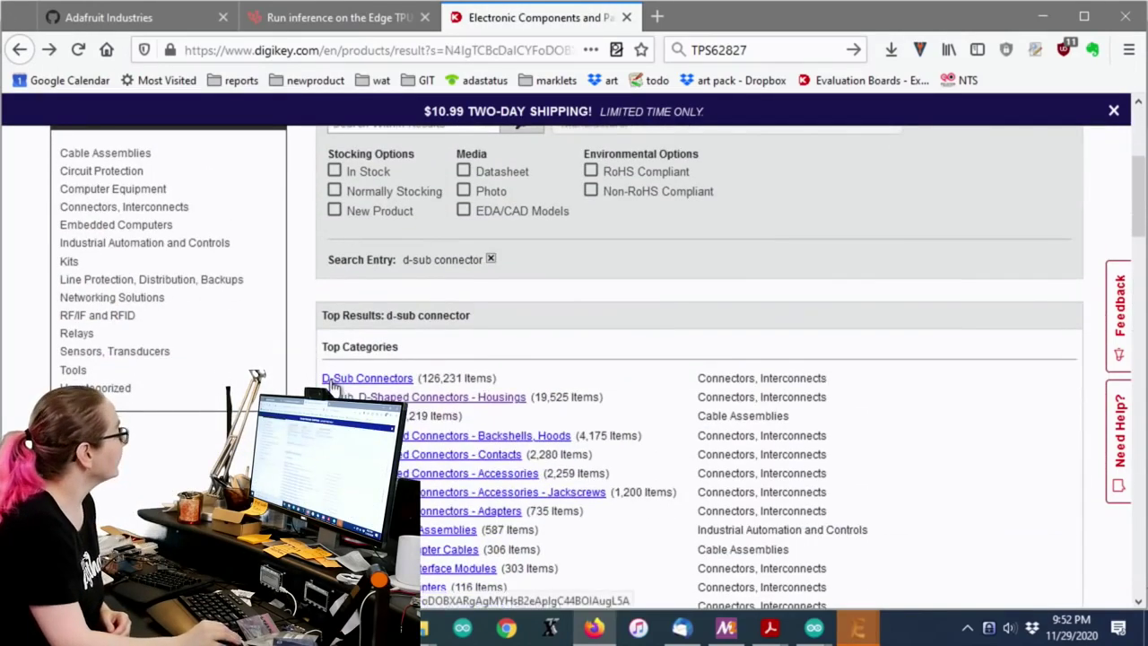
left_click(334, 379)
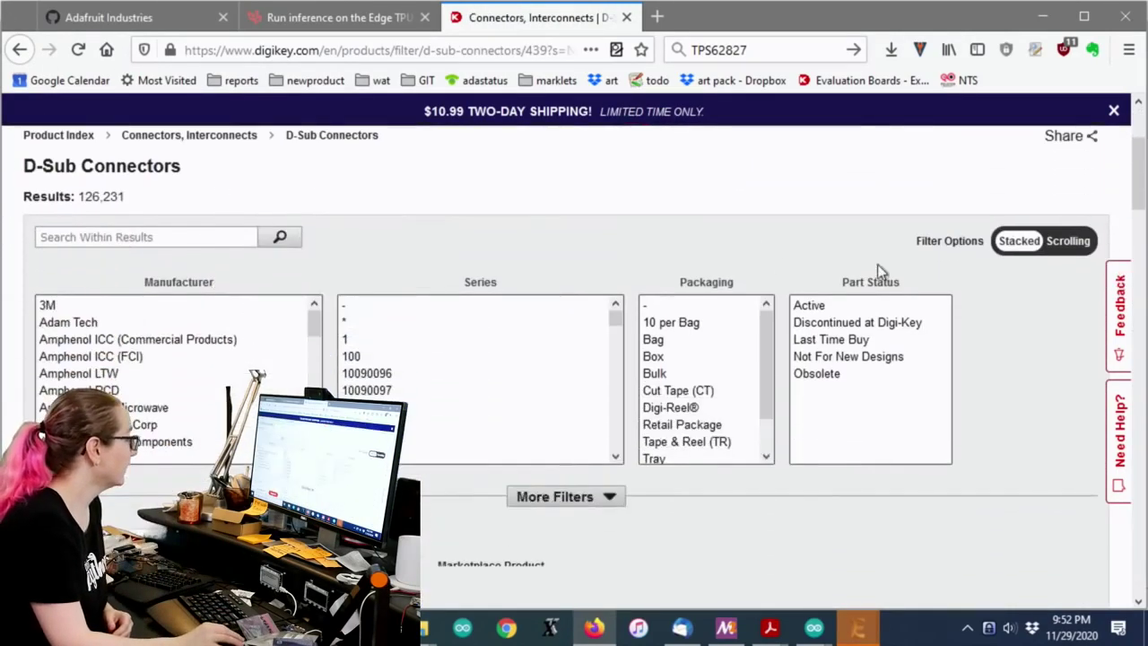
scroll(959, 269, "down", 3)
scroll(992, 298, "down", 3)
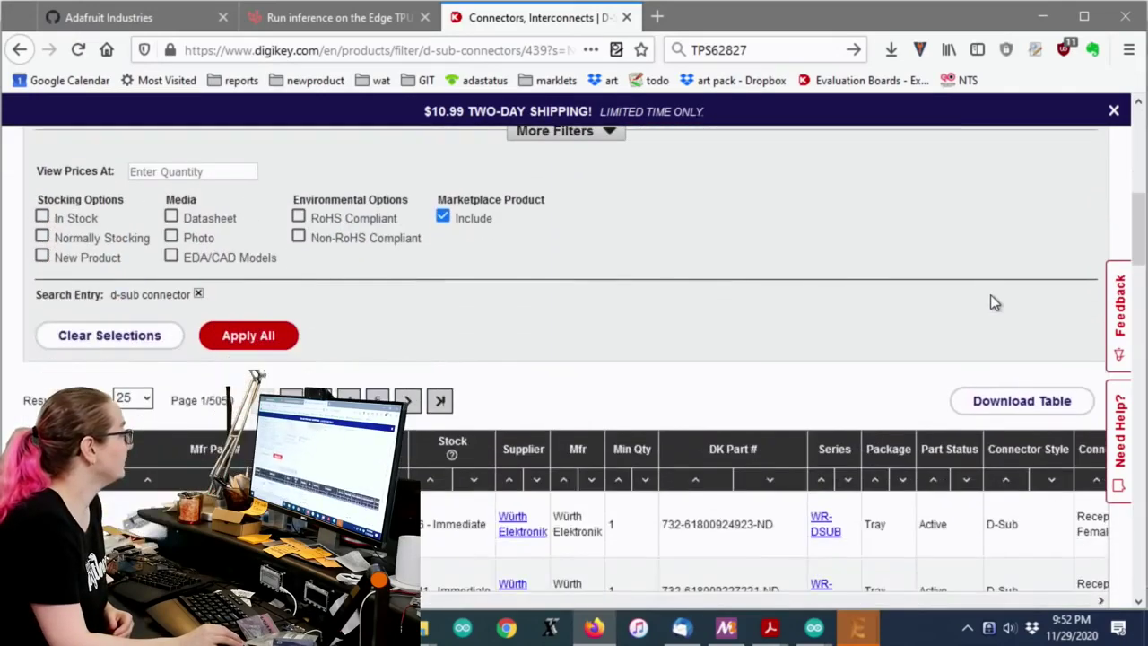
scroll(992, 302, "down", 2)
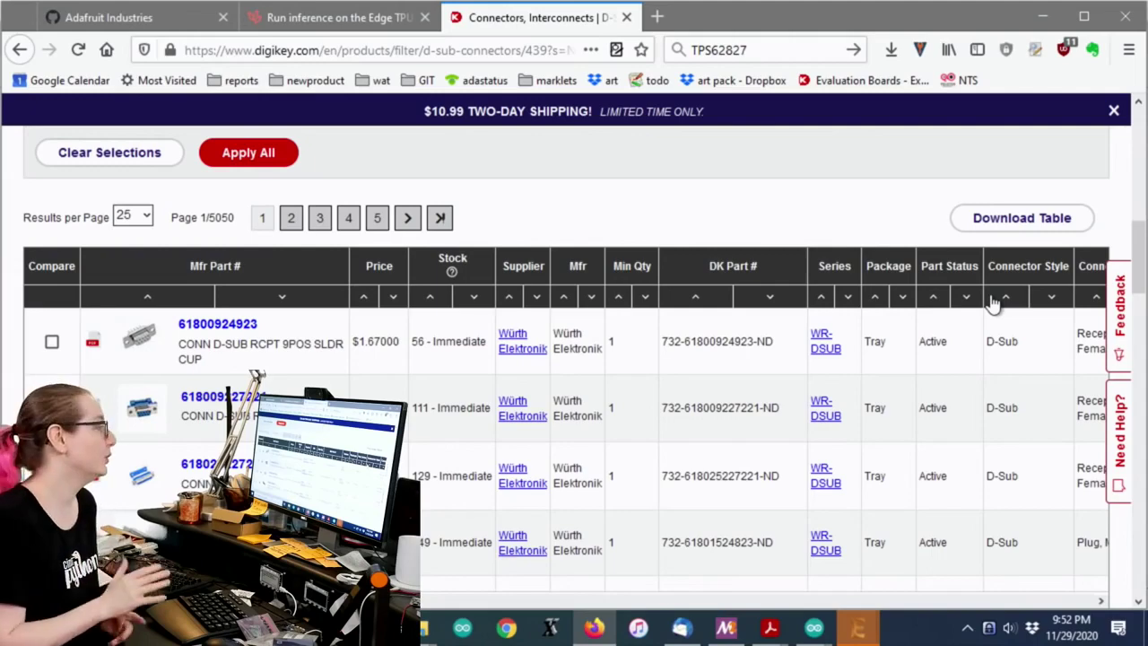
Show the additional filters for D-Sub Connectors and restrict the part status to Active
scroll(795, 233, "up", 8)
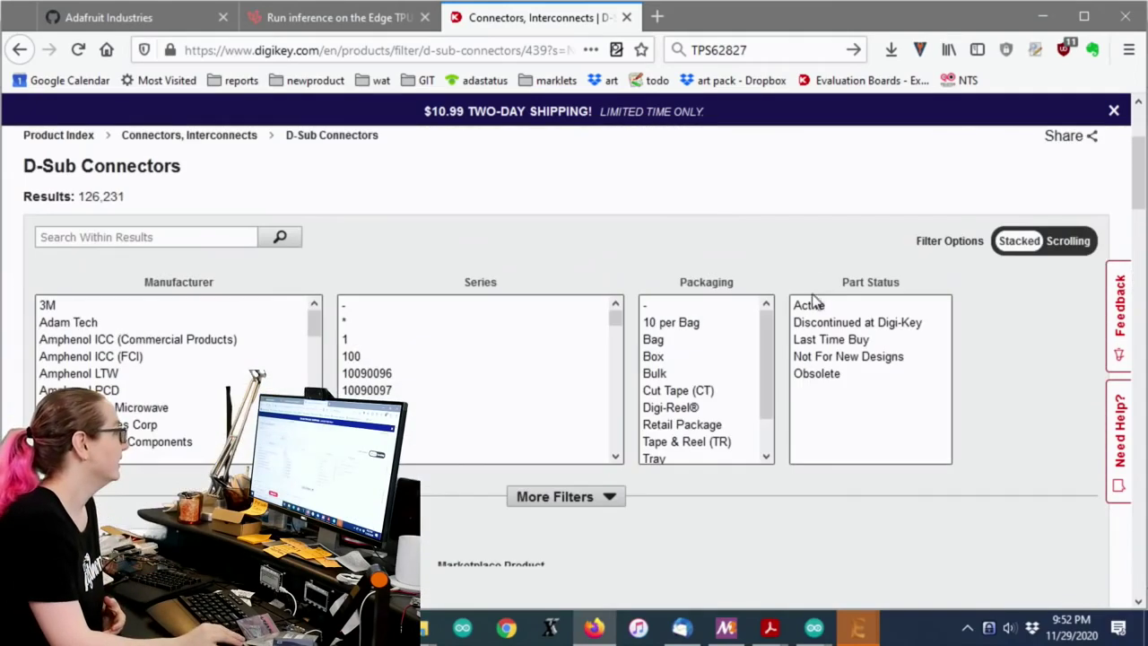
left_click(555, 496)
scroll(948, 264, "down", 3)
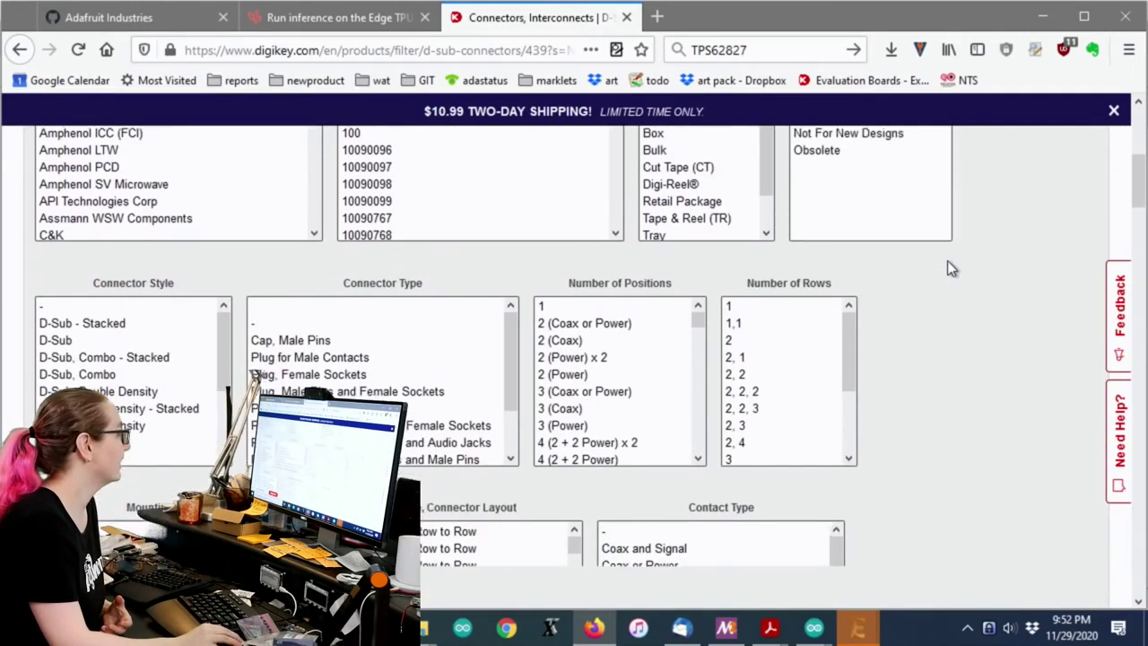
scroll(932, 242, "up", 2)
left_click(811, 214)
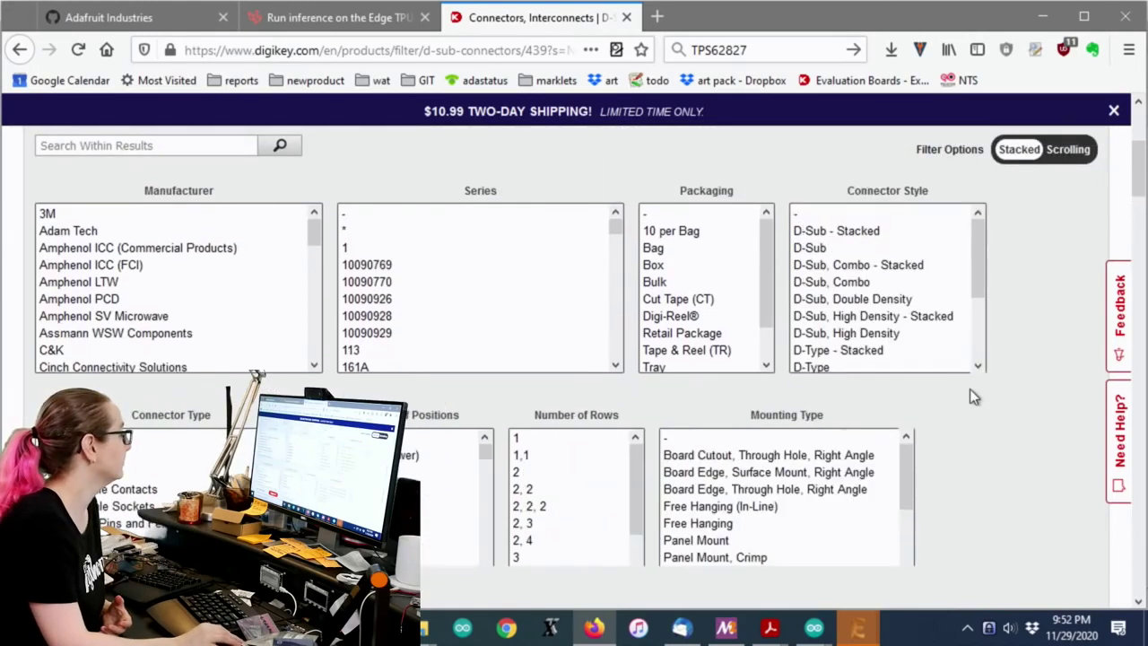
Select the Number of Positions options from "9 (5 + 4 Coax or Power)" through "9, 9, 25" and apply the filter
scroll(966, 395, "down", 3)
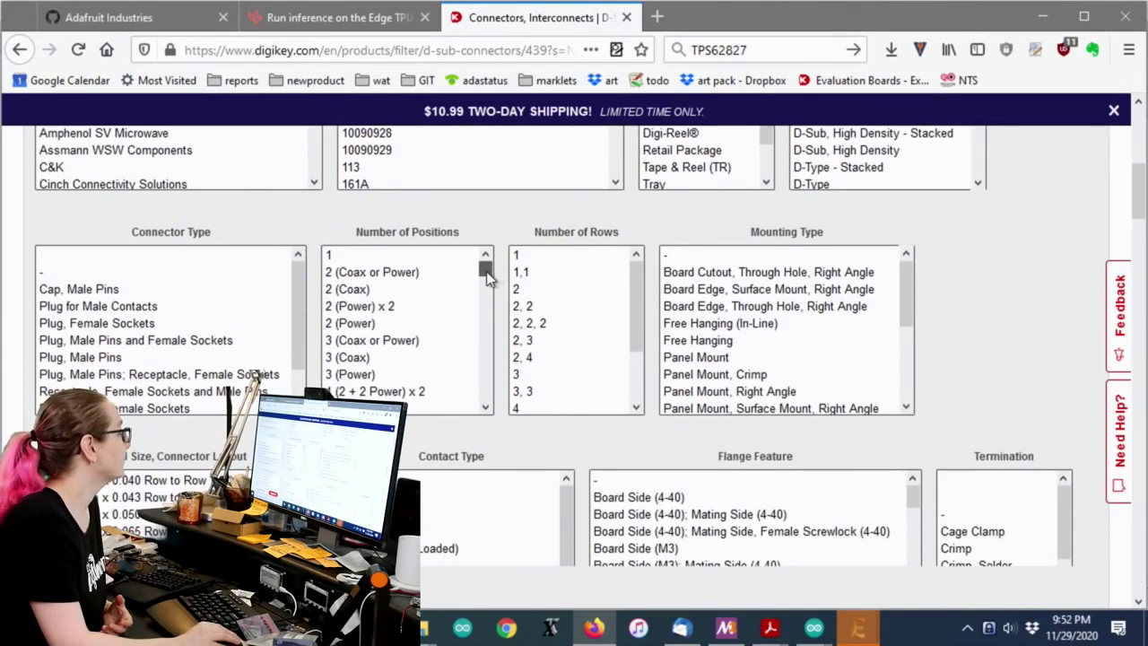
left_click_drag(489, 268, 490, 300)
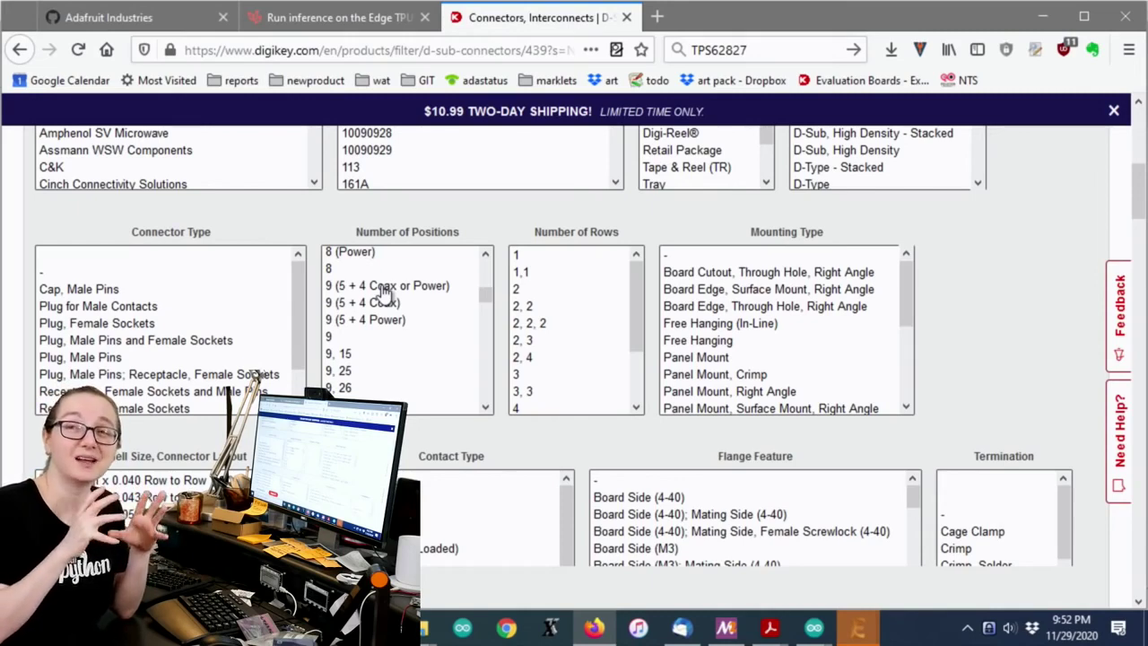
mouse_move(390, 296)
left_mouse_down()
mouse_move(393, 408)
mouse_move(385, 314)
left_mouse_up()
left_click_drag(373, 387, 371, 335)
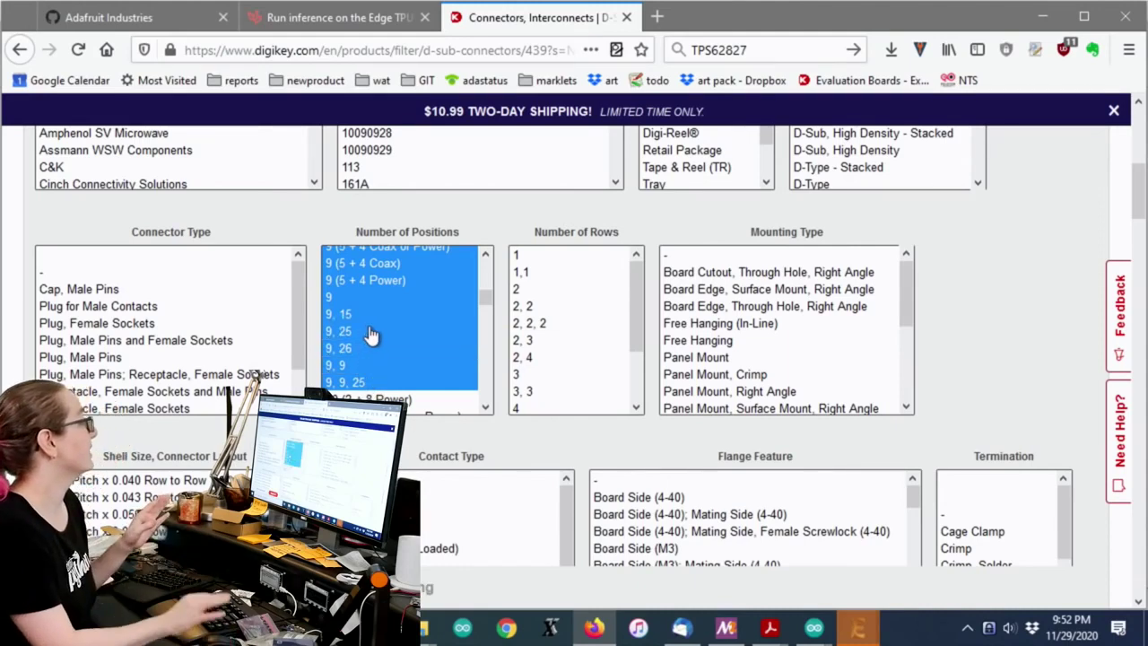
left_click_drag(492, 304, 487, 305)
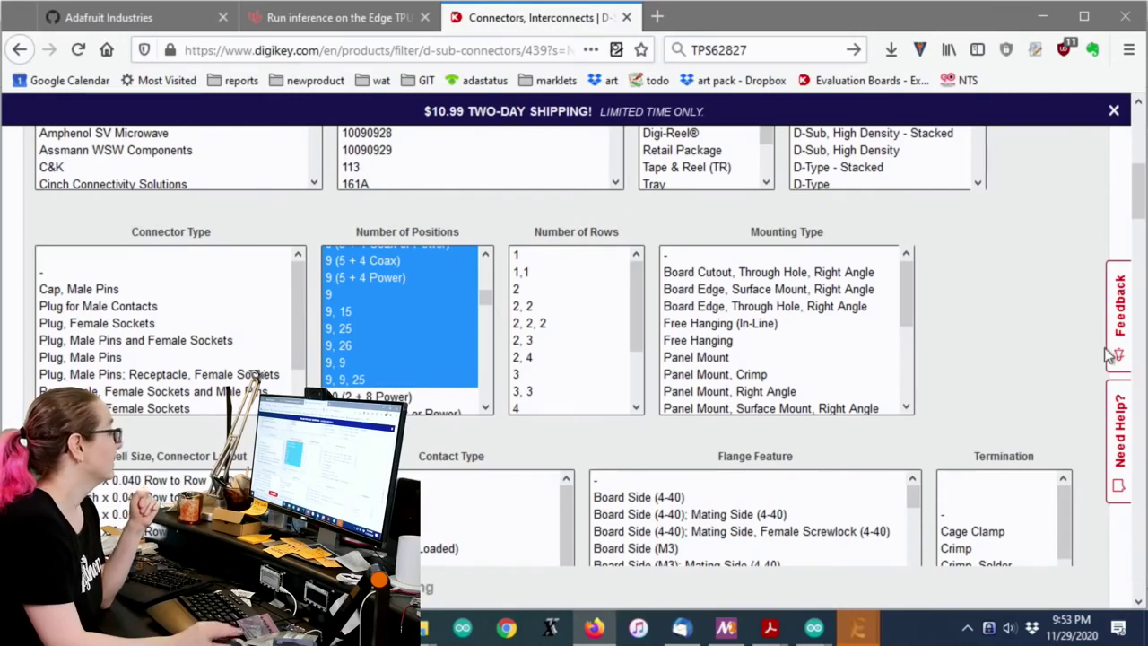
scroll(1045, 350, "down", 15)
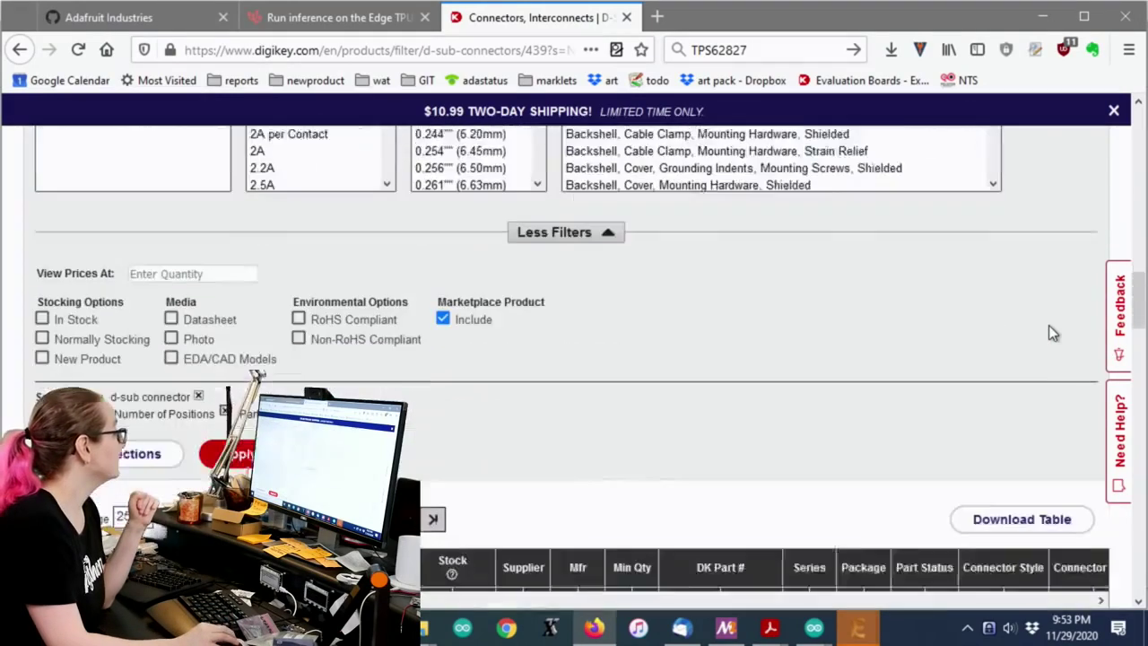
scroll(1054, 332, "up", 3)
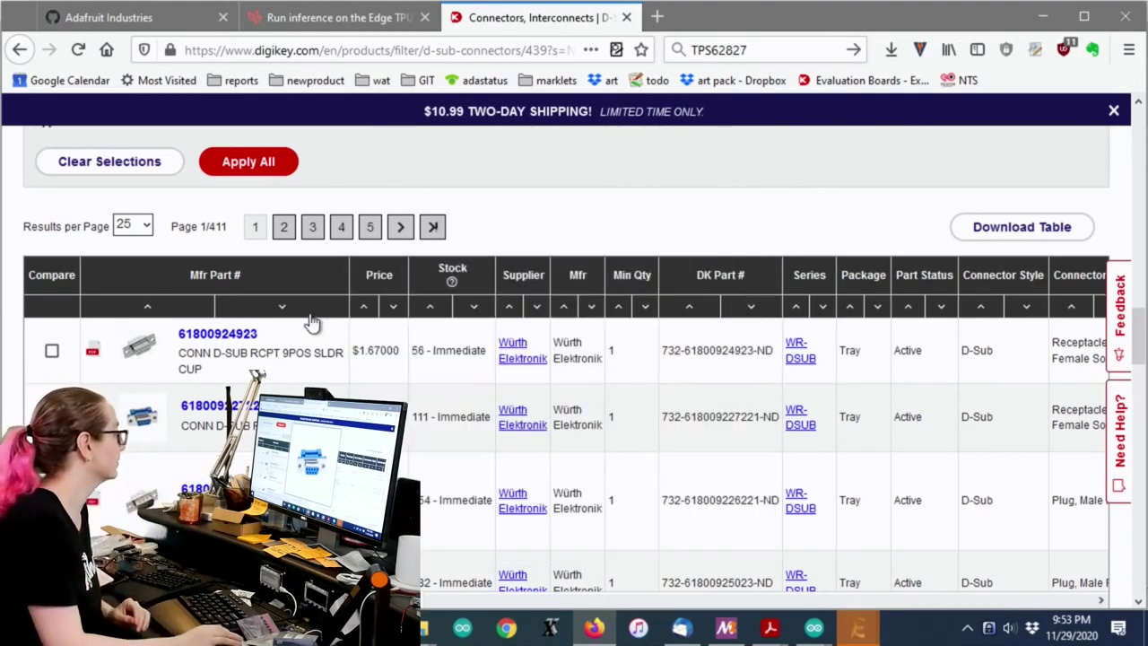
Look over the filtered nine-position connectors and go back to the filter selection
scroll(718, 242, "down", 5)
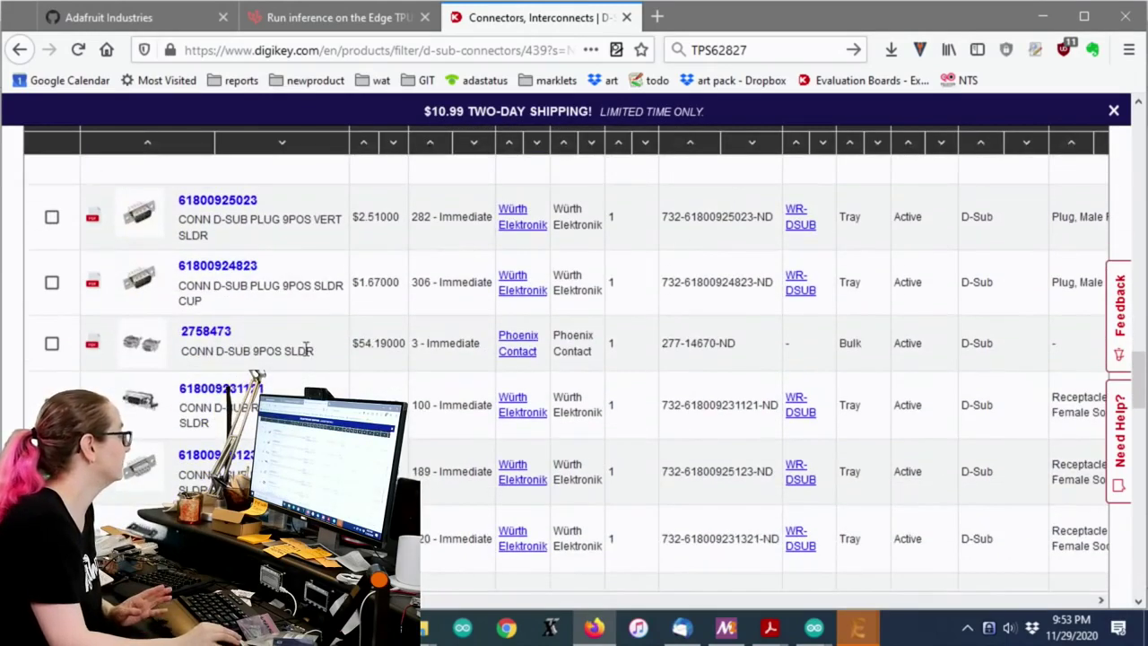
scroll(321, 352, "up", 3)
scroll(1103, 333, "up", 5)
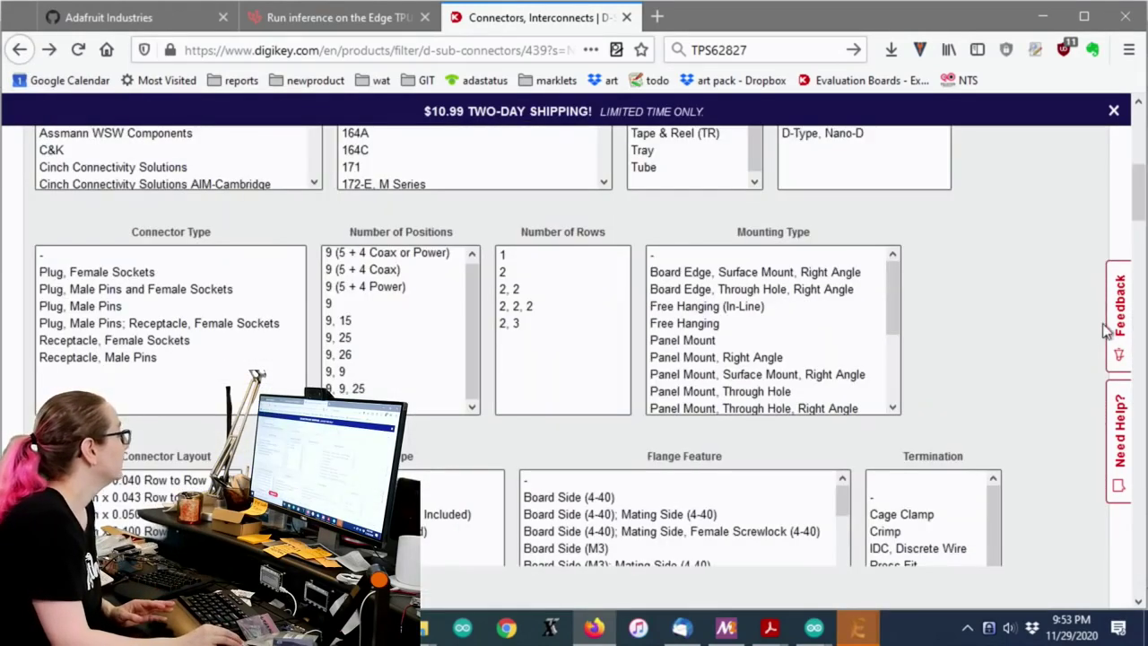
Set the Termination filter to Wire Leads in addition to the nine-position selection and apply the filters
scroll(1103, 333, "down", 3)
scroll(946, 339, "down", 2)
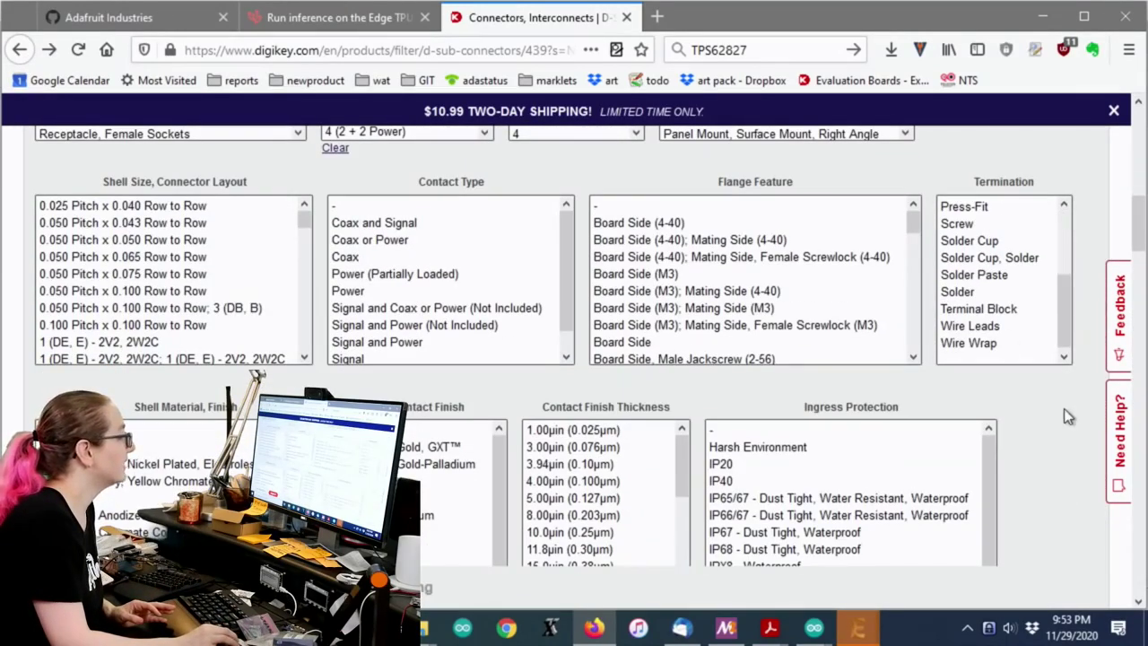
scroll(1063, 408, "up", 2)
scroll(1063, 359, "up", 1)
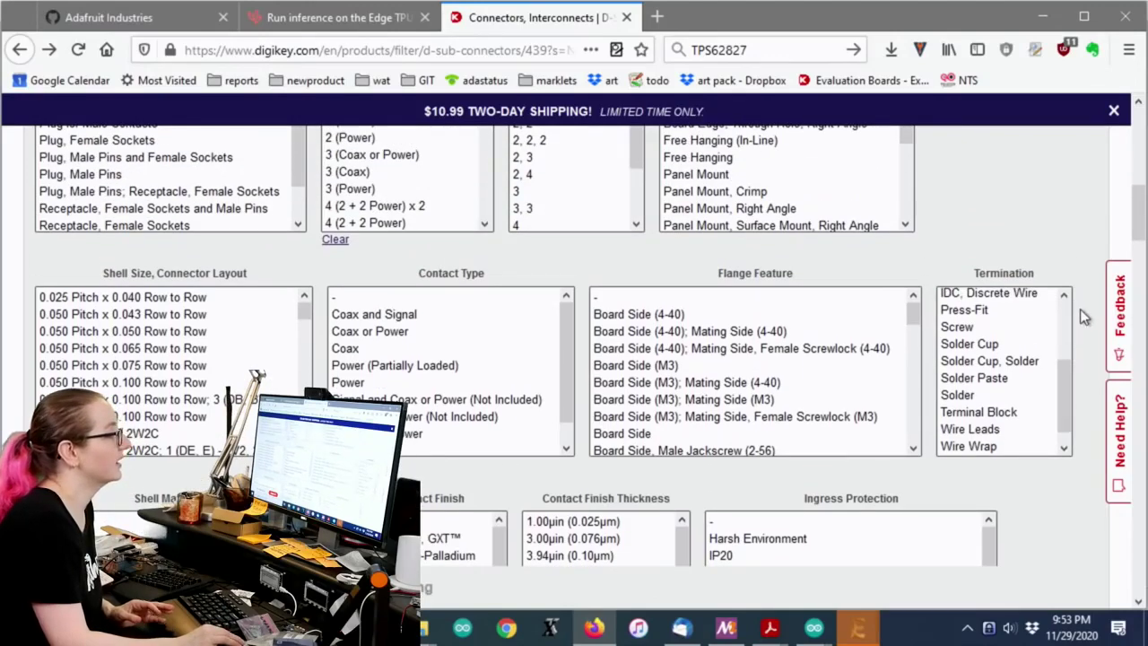
scroll(1064, 359, "down", 2)
scroll(1065, 314, "down", 1)
scroll(971, 294, "down", 3)
scroll(994, 274, "up", 3)
scroll(1072, 269, "up", 3)
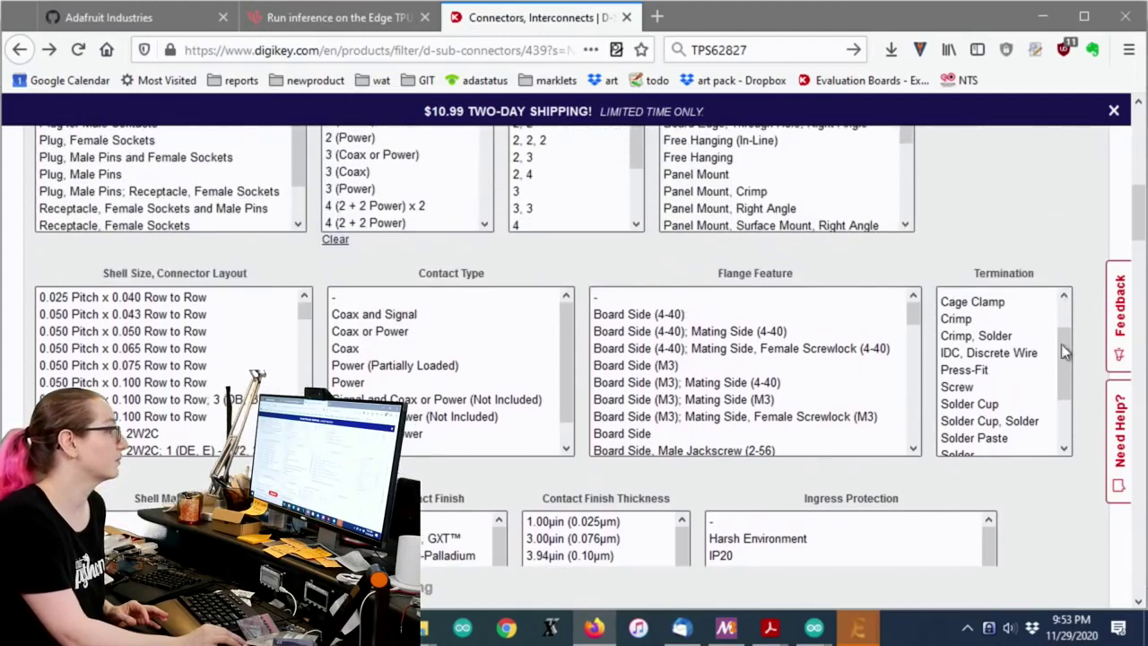
scroll(1063, 395, "down", 2)
scroll(1064, 431, "down", 1)
left_click(1003, 417)
scroll(792, 441, "down", 1)
scroll(792, 441, "down", 3)
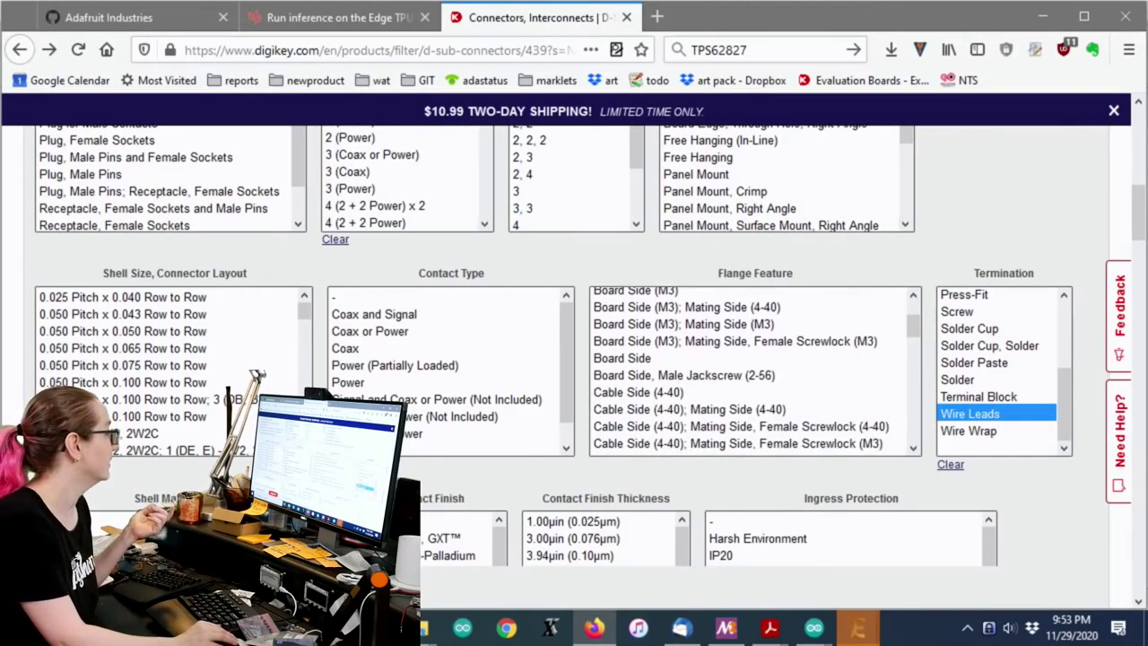
scroll(1040, 260, "down", 15)
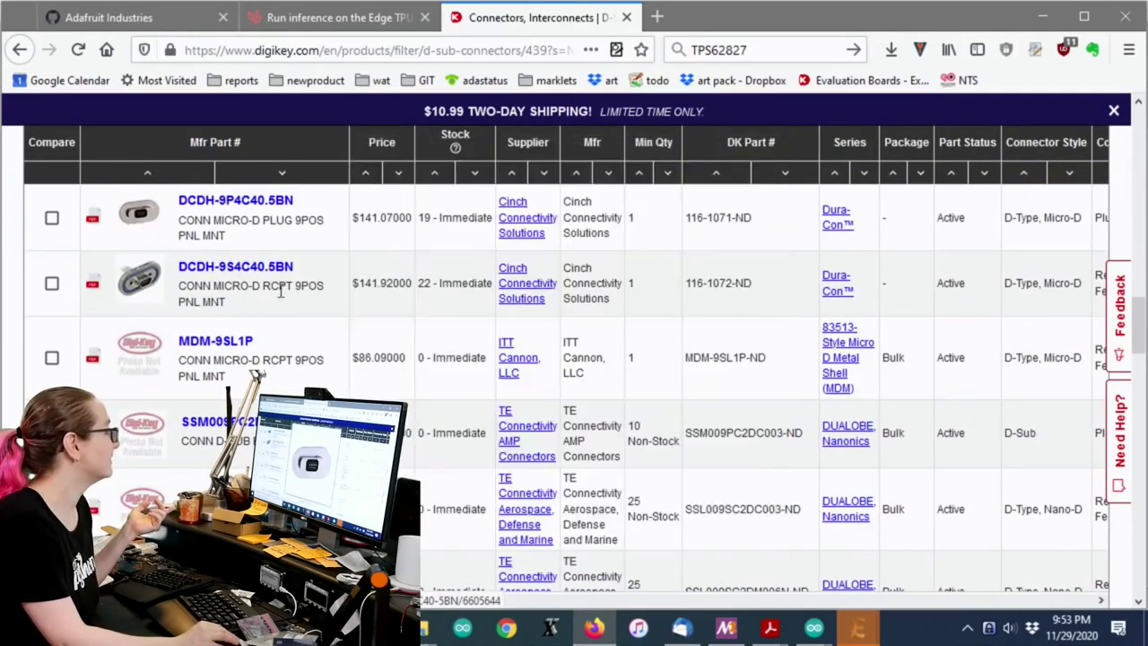
Add Solder Cup and Solder Cup, Solder to the Termination filter, deselect Wire Leads, and apply the filters
scroll(400, 325, "down", 5)
scroll(1010, 312, "up", 20)
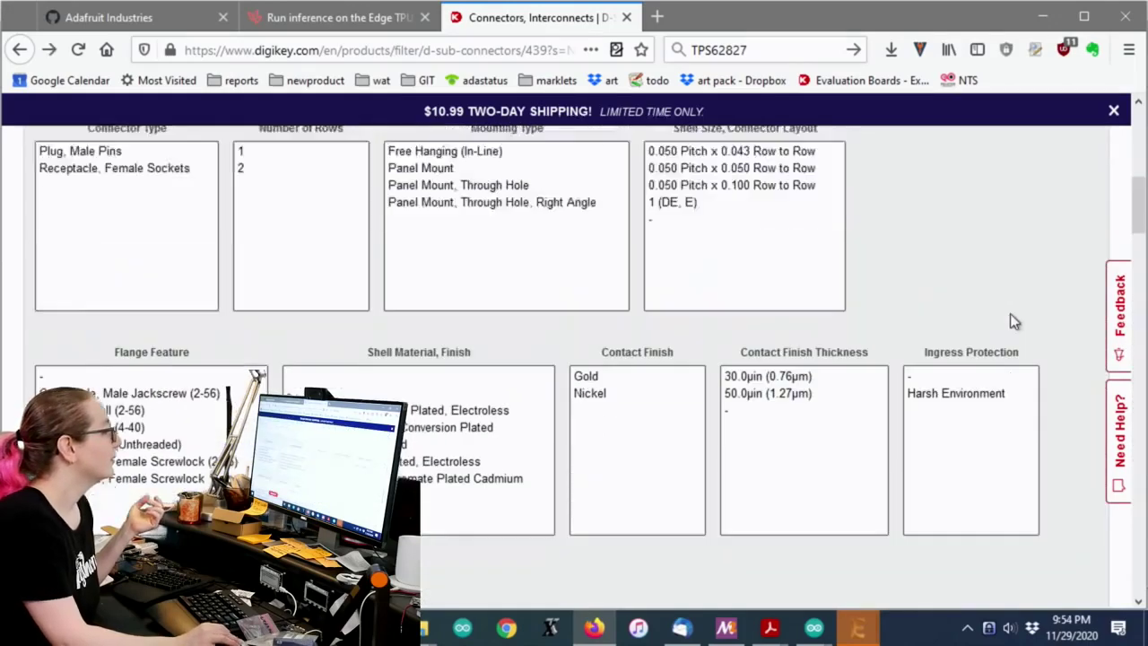
scroll(1016, 328, "down", 4)
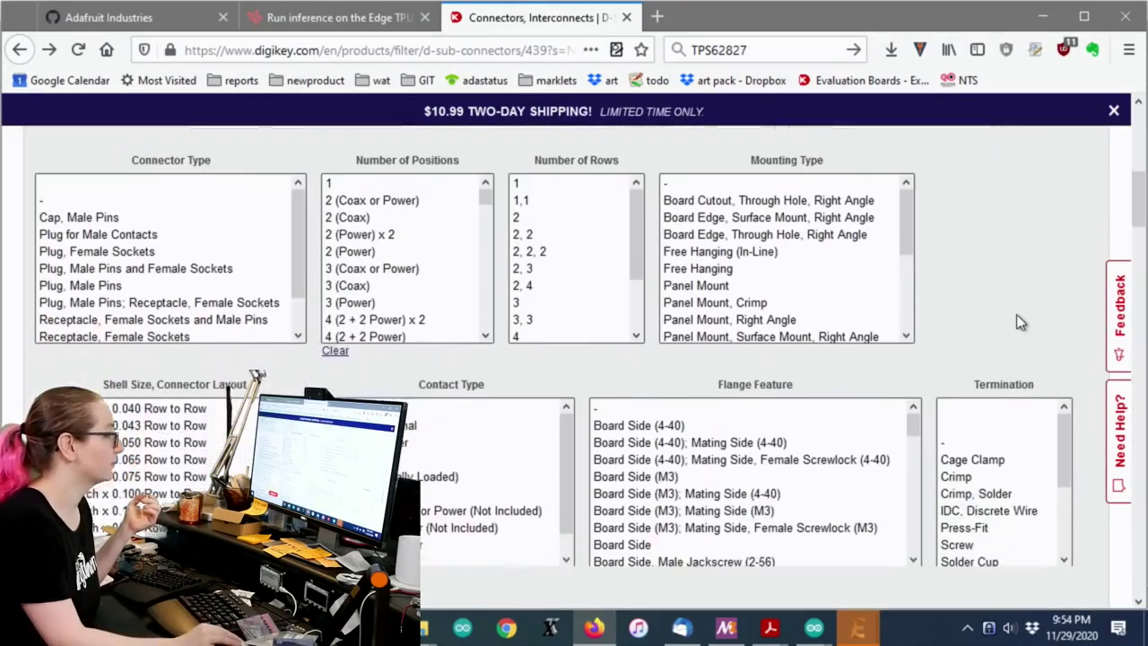
left_click_drag(1063, 400, 1069, 496)
left_click(997, 455, "ctrl")
left_click(1003, 473, "ctrl")
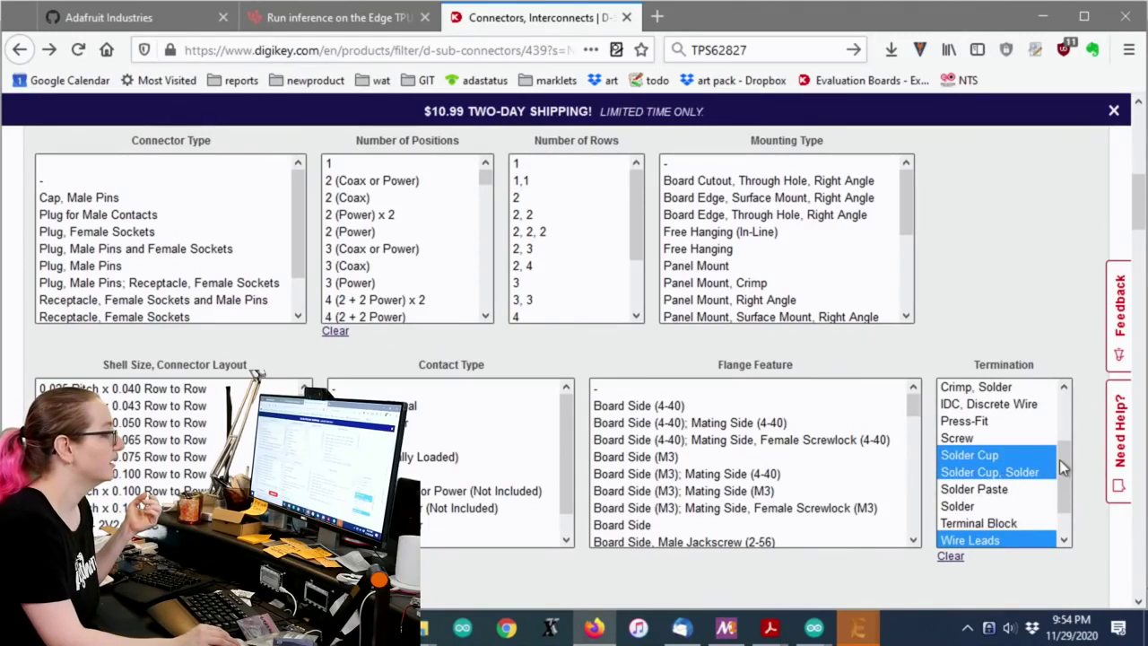
left_click(978, 539, "ctrl")
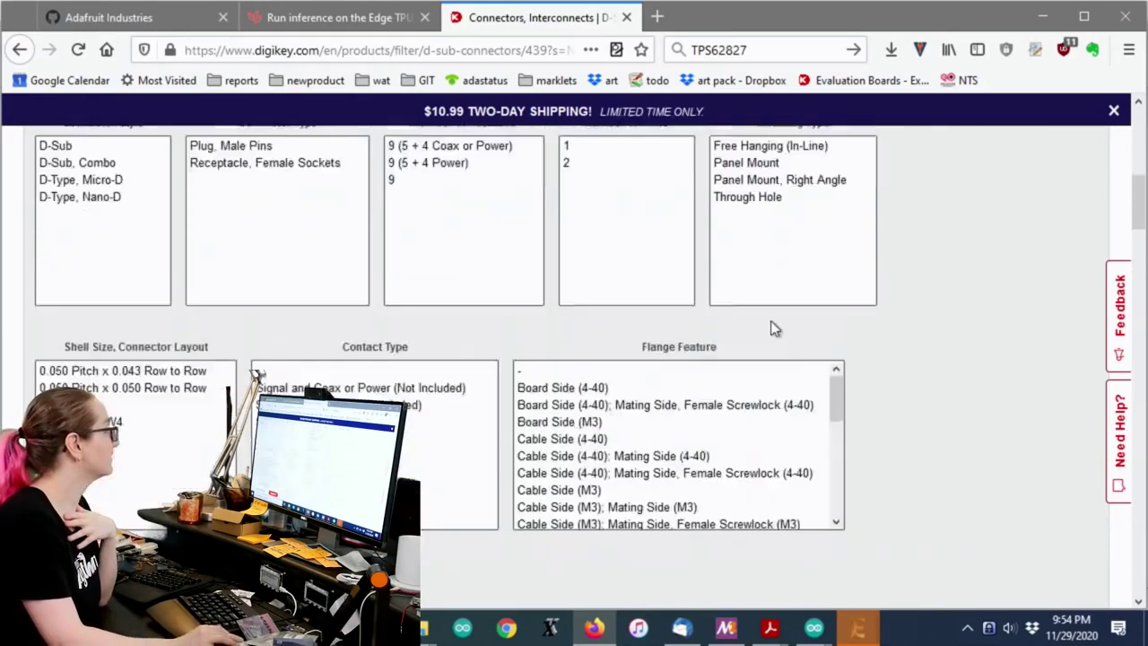
scroll(1035, 293, "down", 15)
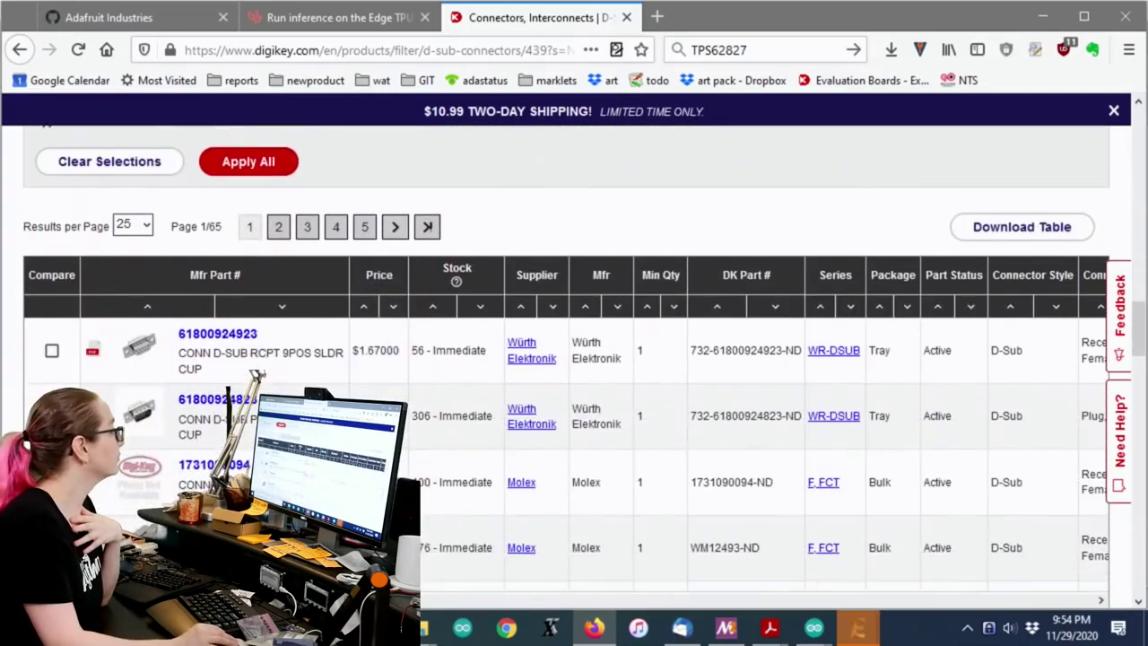
mouse_move(143, 354)
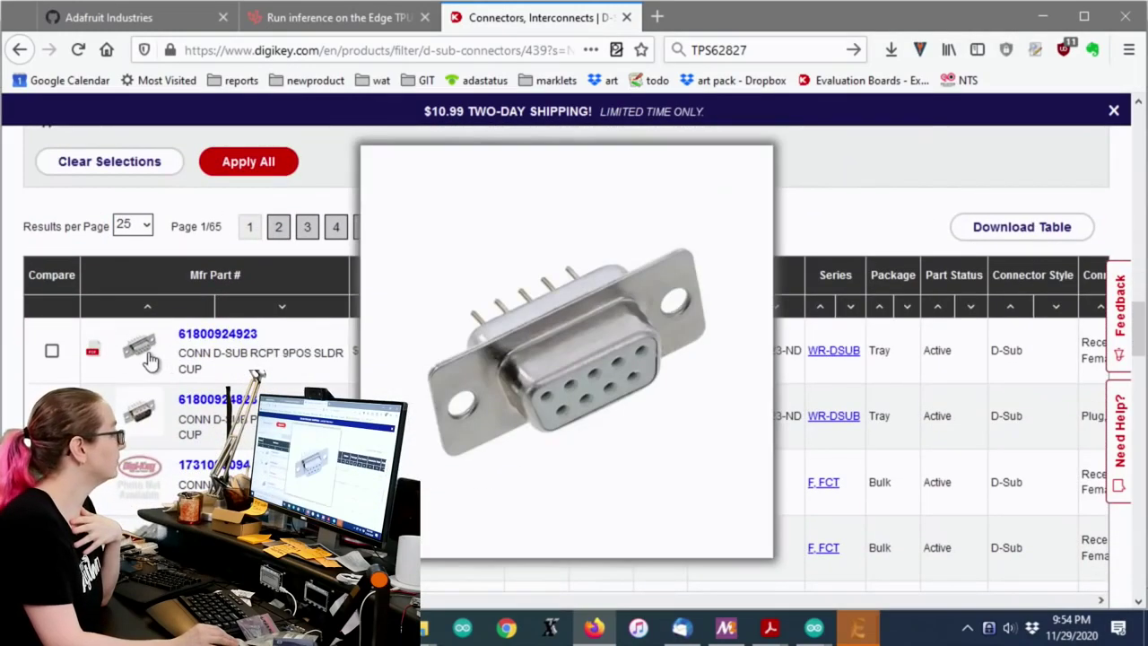
mouse_move(150, 430)
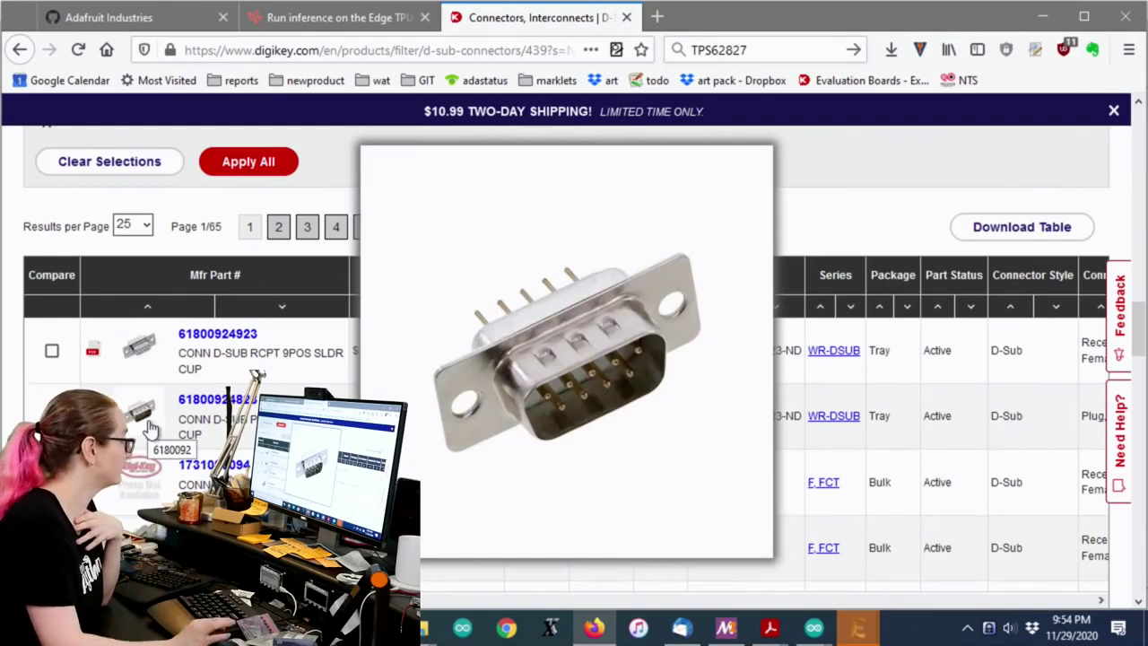
scroll(967, 425, "right", 5)
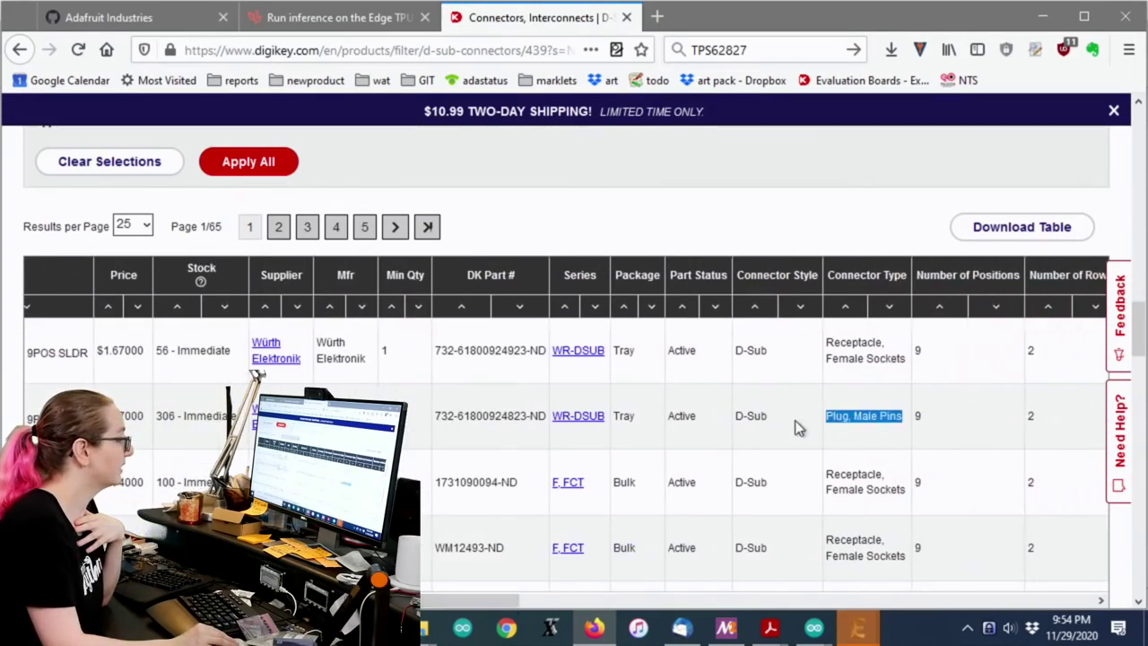
scroll(371, 328, "left", 1)
Restrict Connector Type to Plug, Male Pins and Number of Rows to 2, applying each filter
scroll(371, 329, "up", 10)
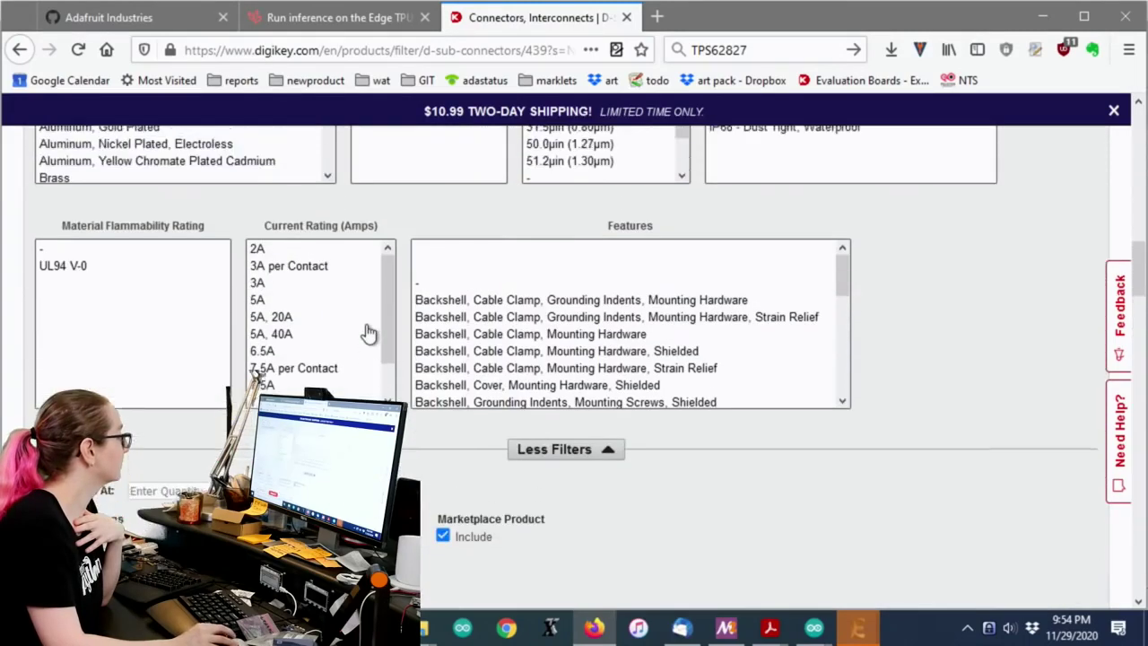
scroll(456, 277, "up", 5)
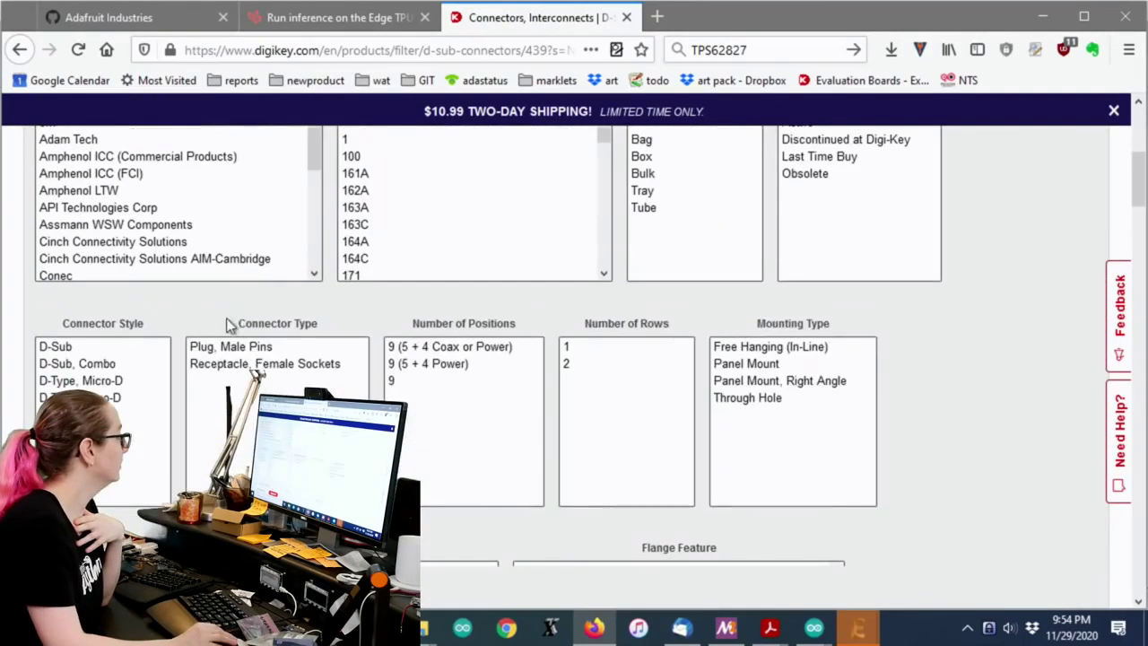
left_click(224, 346)
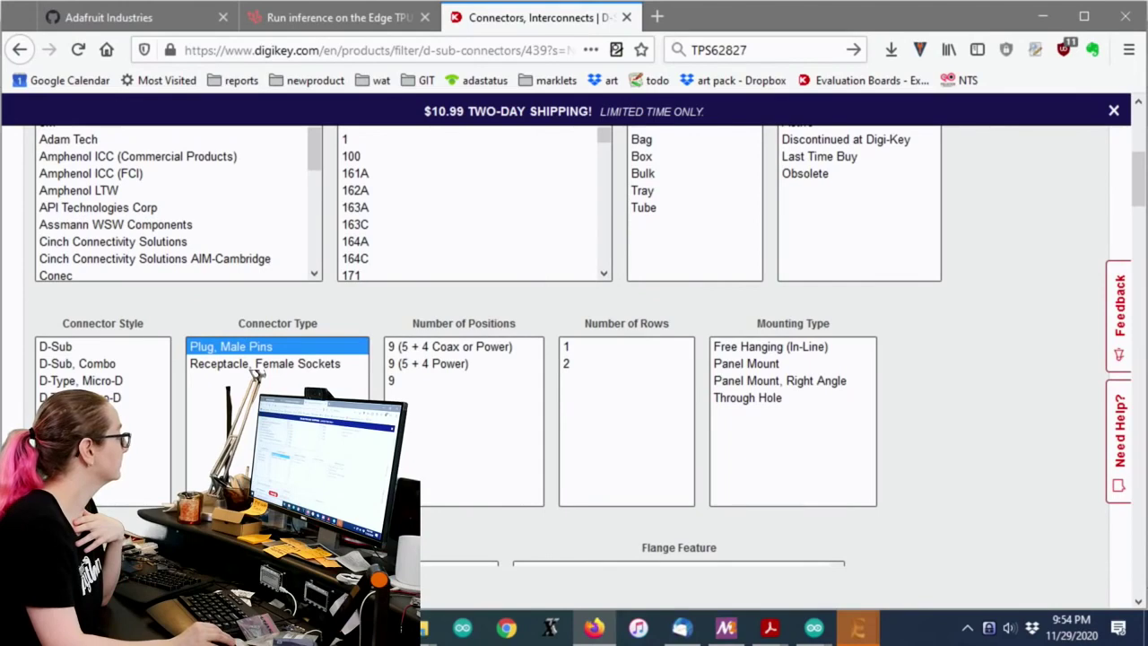
scroll(610, 321, "down", 2)
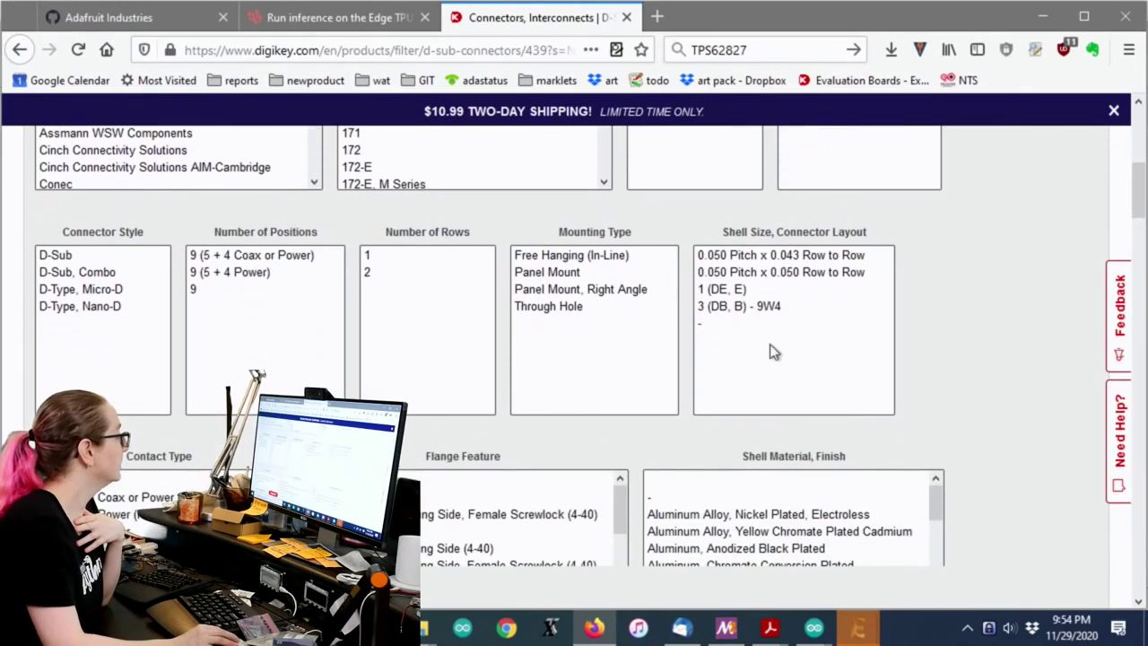
left_click(376, 273)
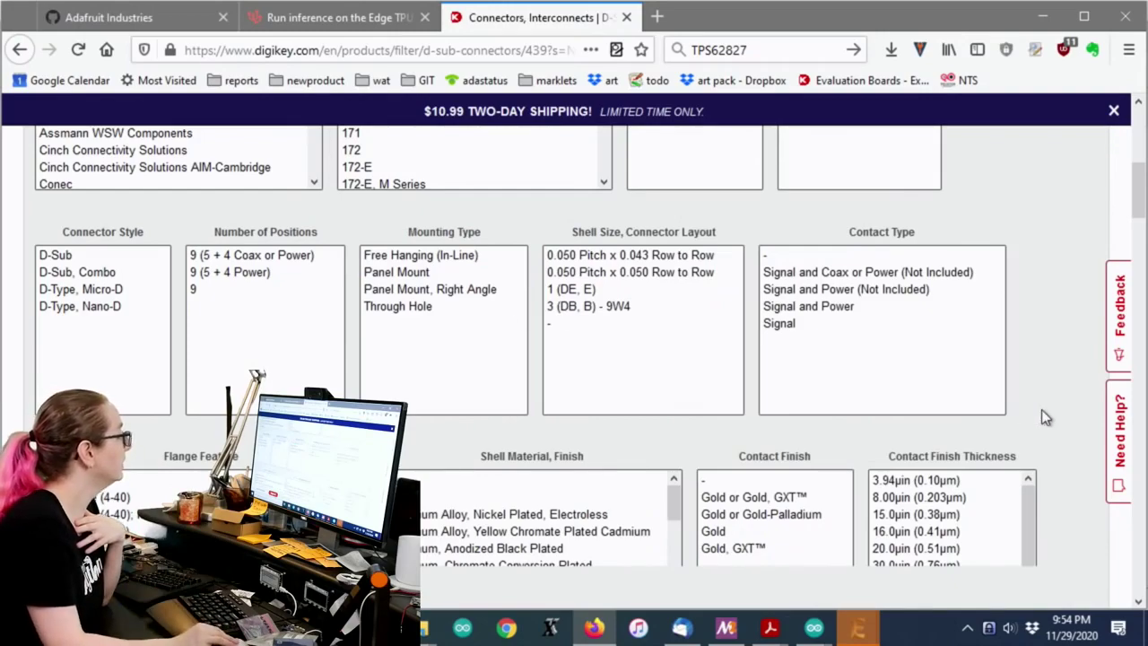
Limit the results to parts that are In Stock and apply the filter
scroll(1047, 415, "down", 10)
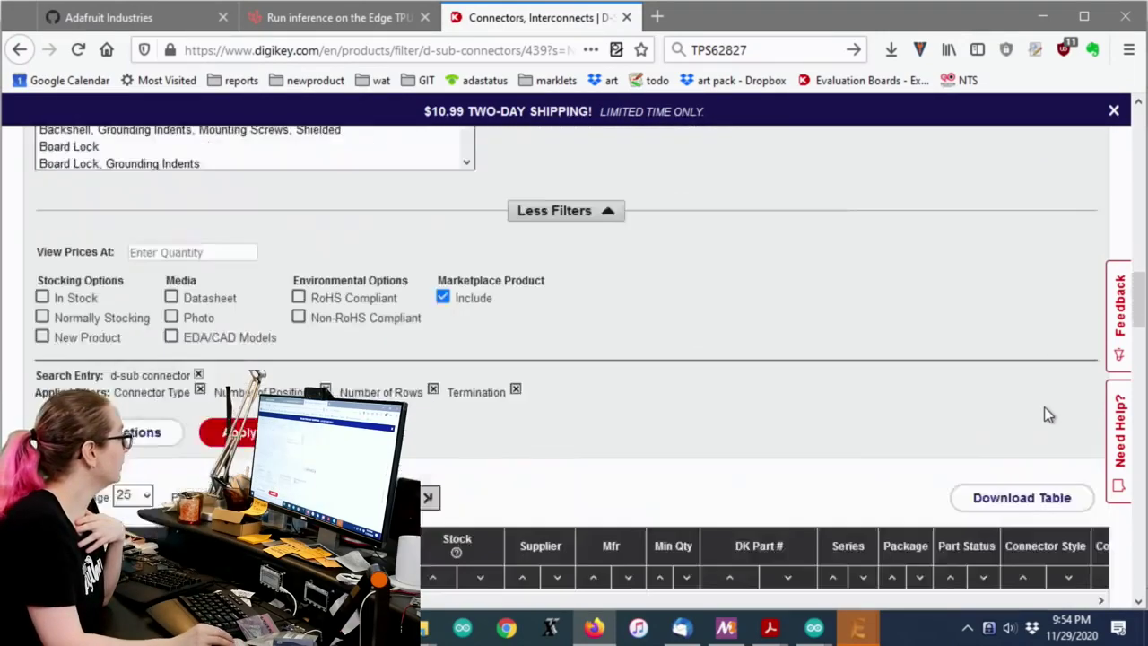
scroll(1048, 414, "down", 2)
scroll(31, 299, "up", 4)
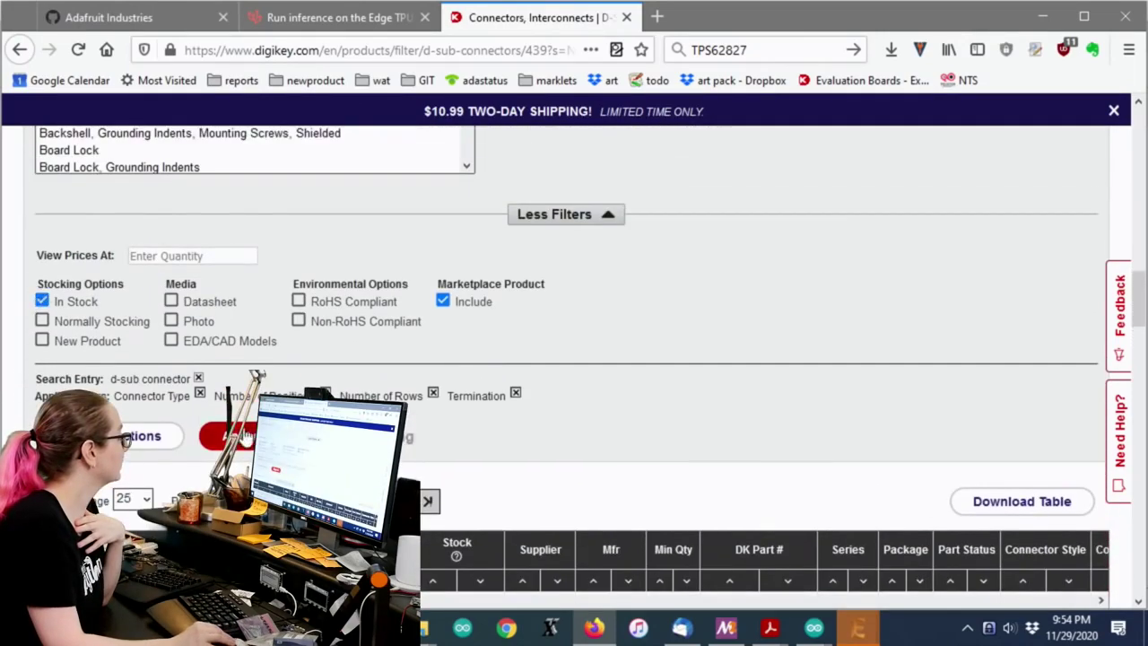
scroll(980, 341, "down", 5)
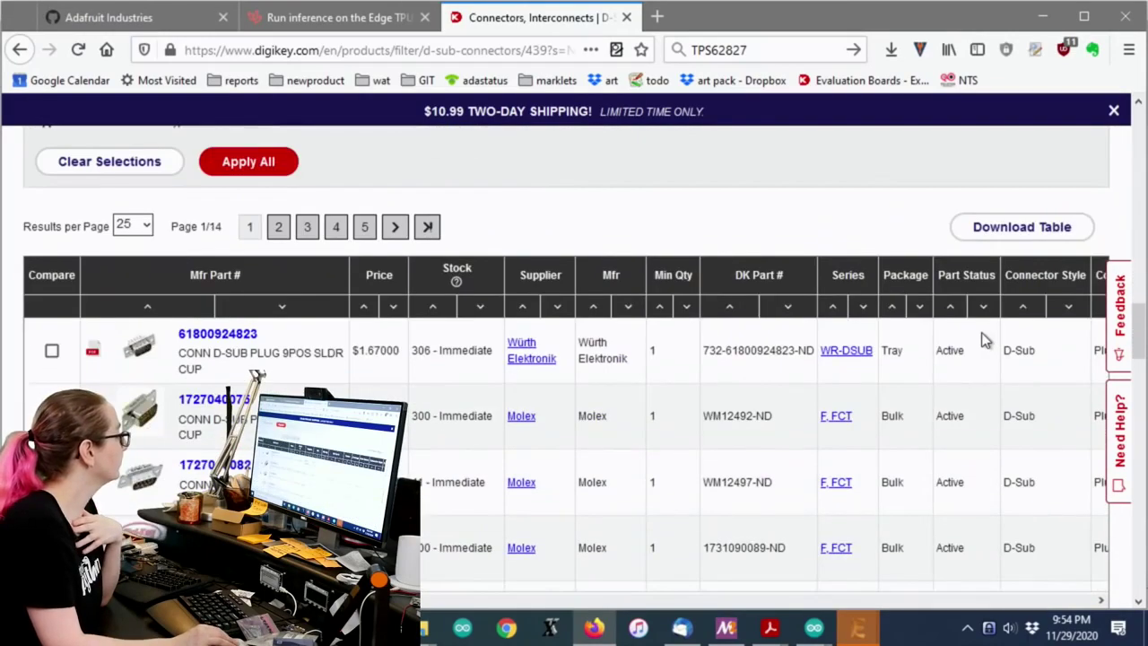
scroll(834, 315, "down", 3)
mouse_move(159, 303)
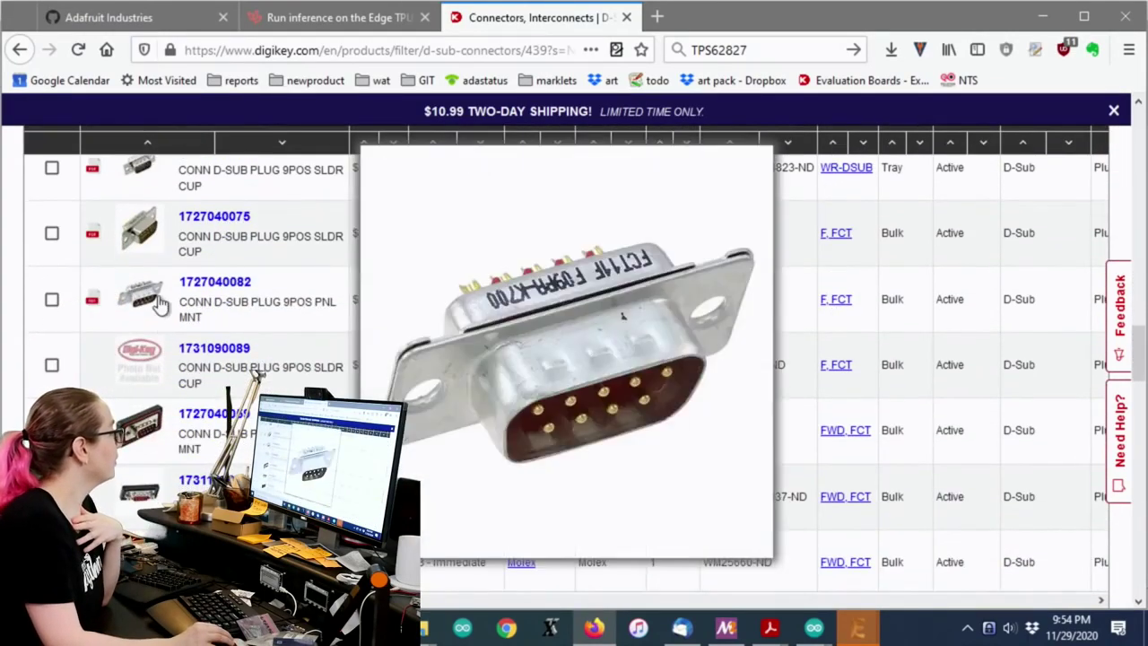
scroll(155, 259, "up", 2)
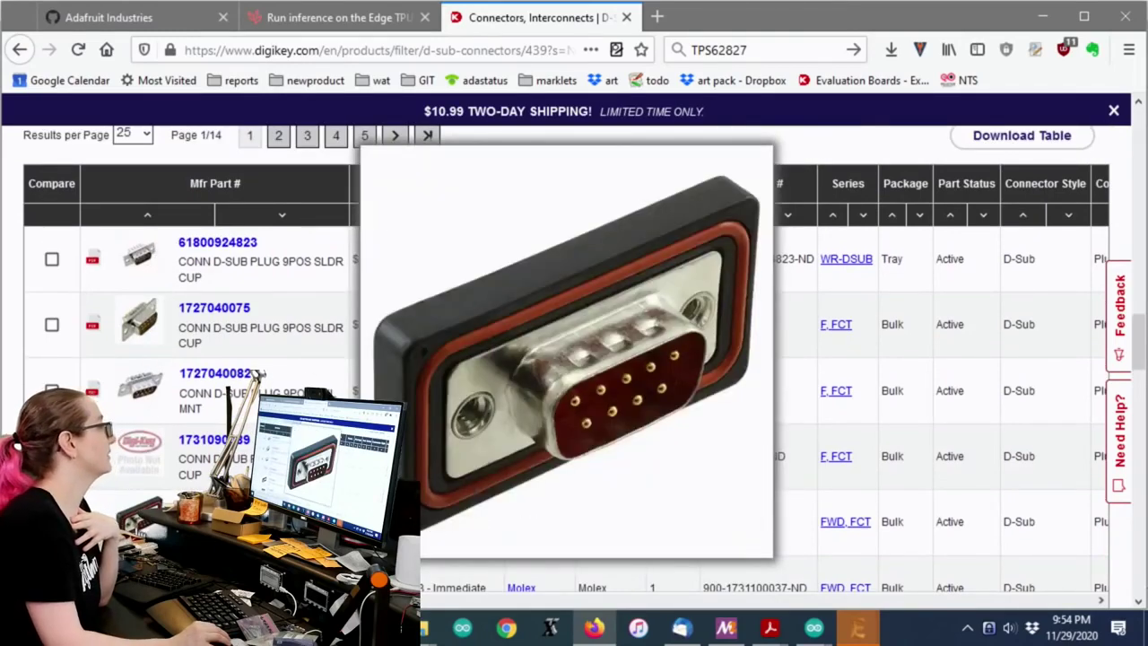
scroll(143, 487, "down", 3)
mouse_move(144, 487)
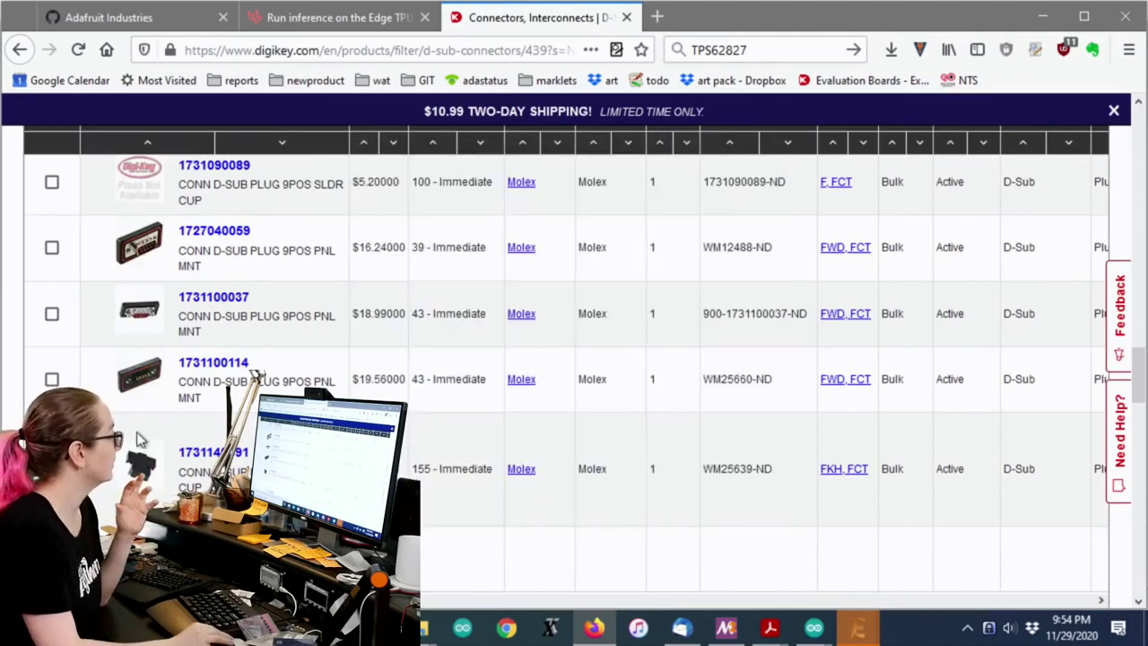
mouse_move(133, 465)
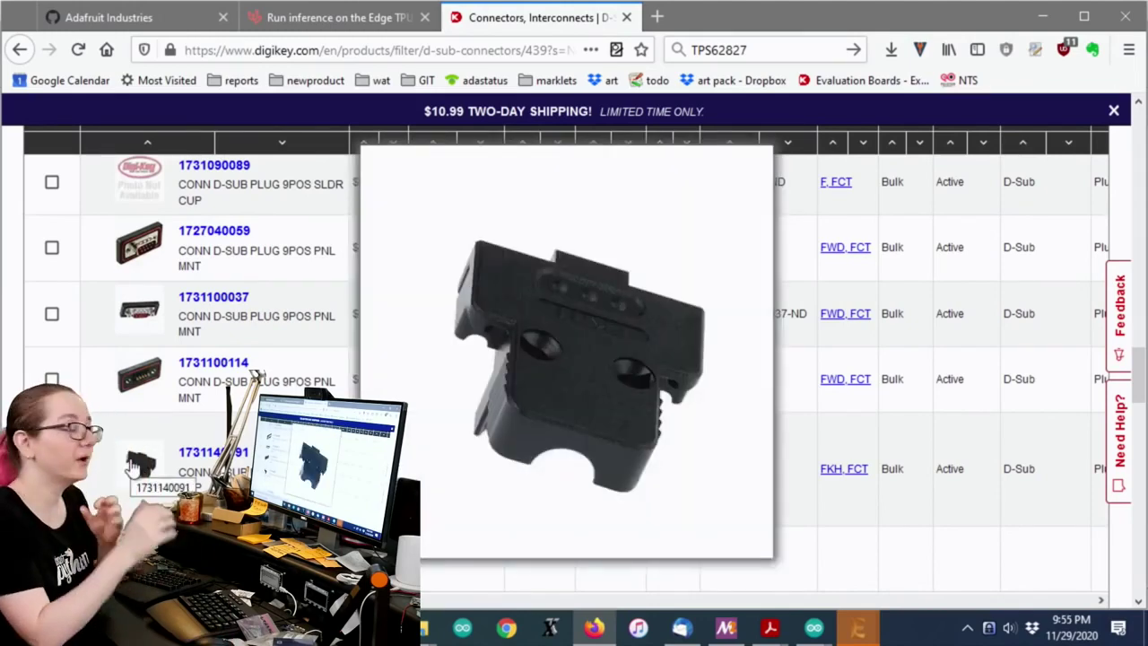
scroll(135, 448, "down", 2)
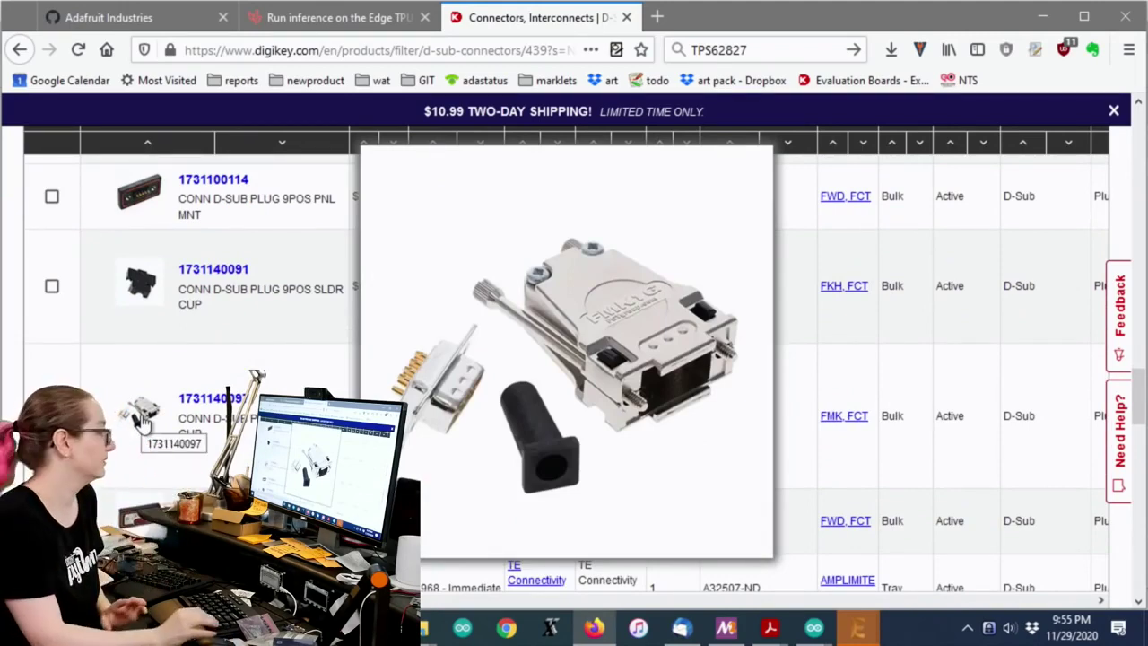
Sort the filtered connector results by price in ascending order
scroll(496, 341, "up", 3)
scroll(495, 336, "up", 5)
scroll(495, 336, "down", 2)
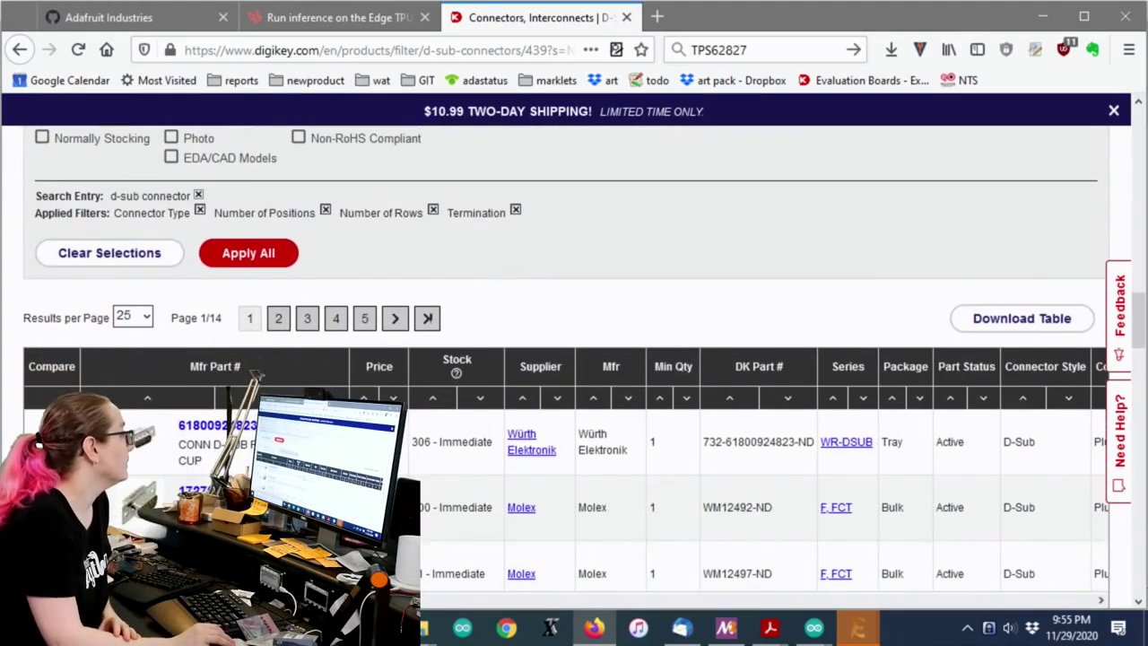
left_click(363, 397)
scroll(503, 277, "down", 2)
scroll(610, 287, "down", 1)
left_click_drag(351, 320, 1022, 354)
left_click(1031, 354)
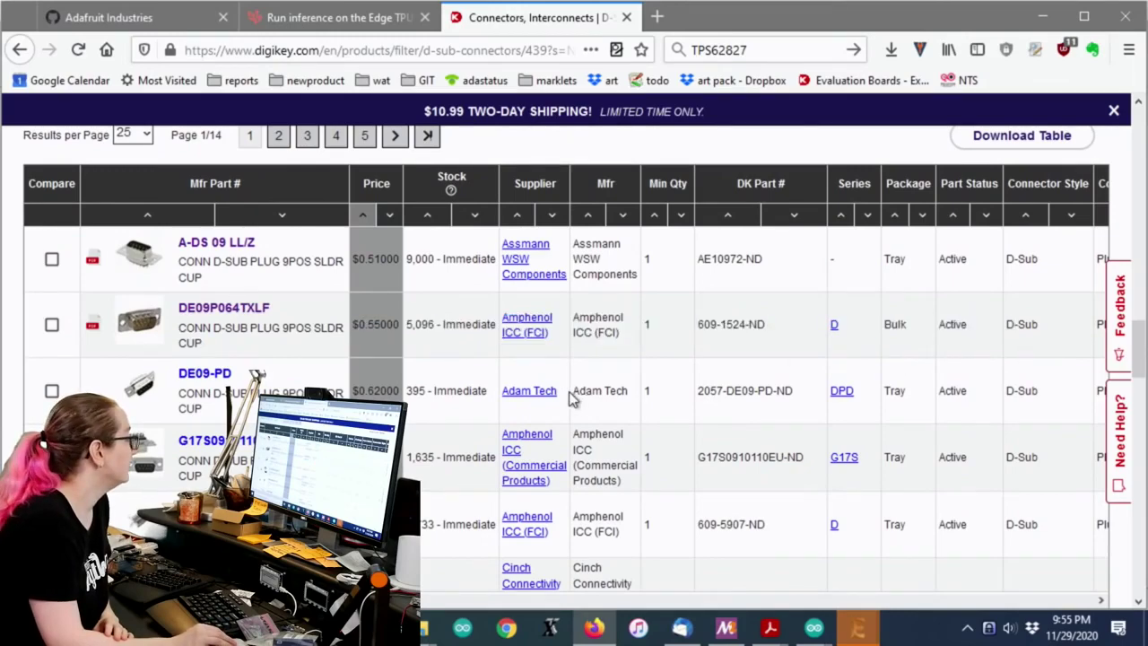
Check the specification columns of the cheapest plugs and open the product page of DE09P064TXLF
scroll(809, 457, "down", 2)
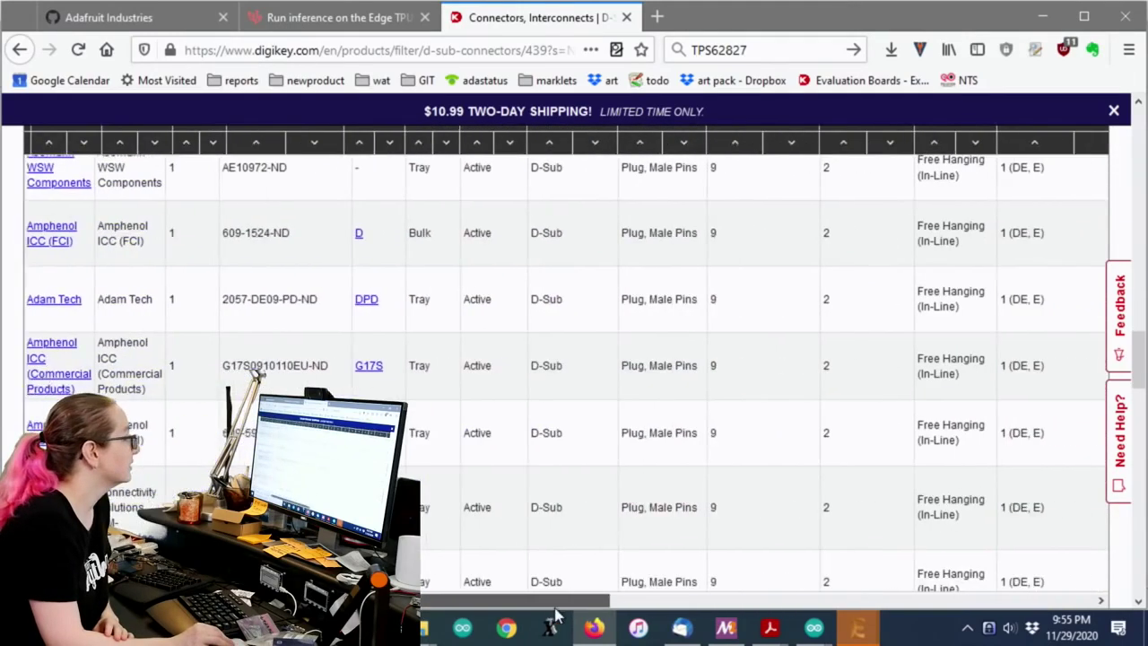
left_click_drag(556, 615, 350, 628)
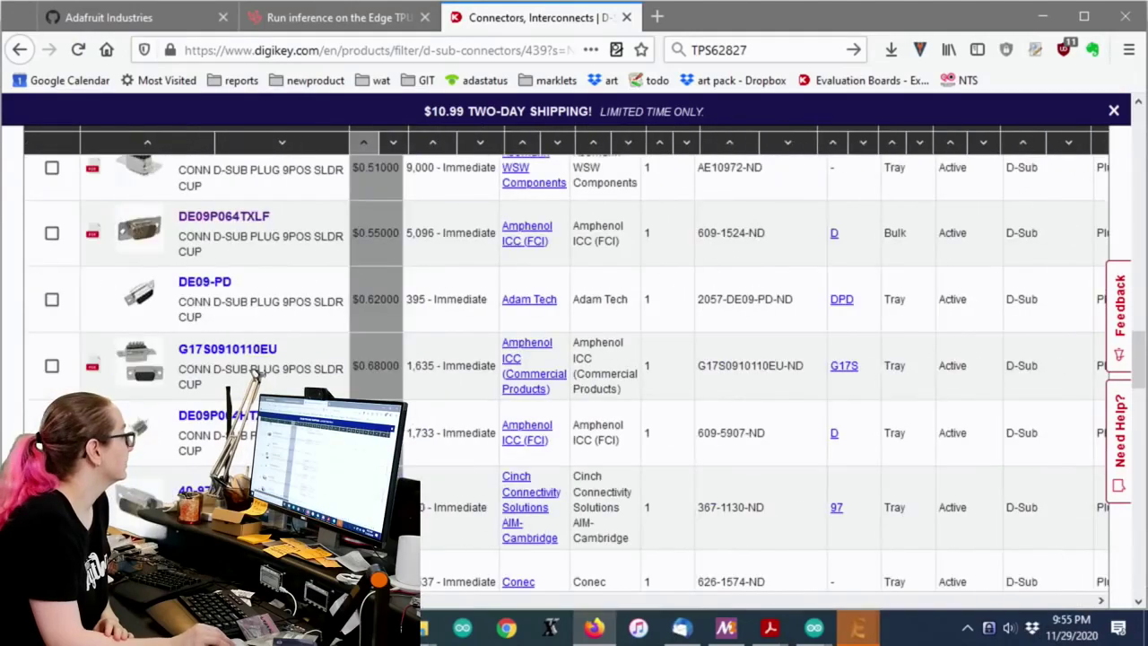
left_click(259, 222)
scroll(748, 386, "down", 2)
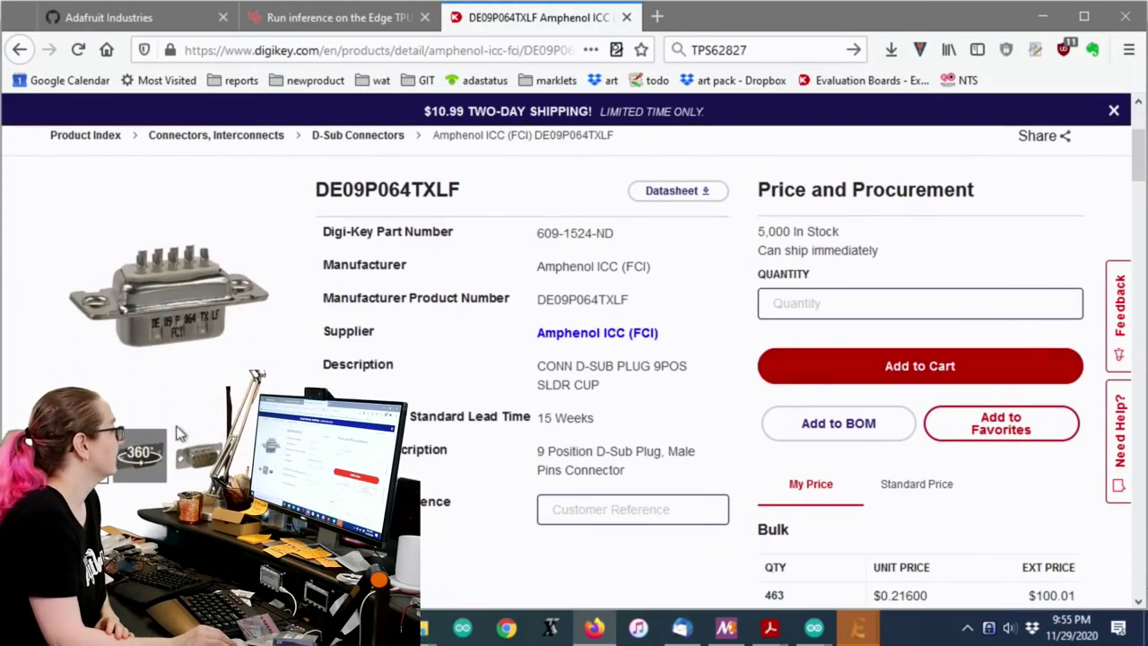
View the connector's 360° photo, rotate it to inspect the solder cups, and close the image viewer
left_click(149, 439)
left_click(144, 308)
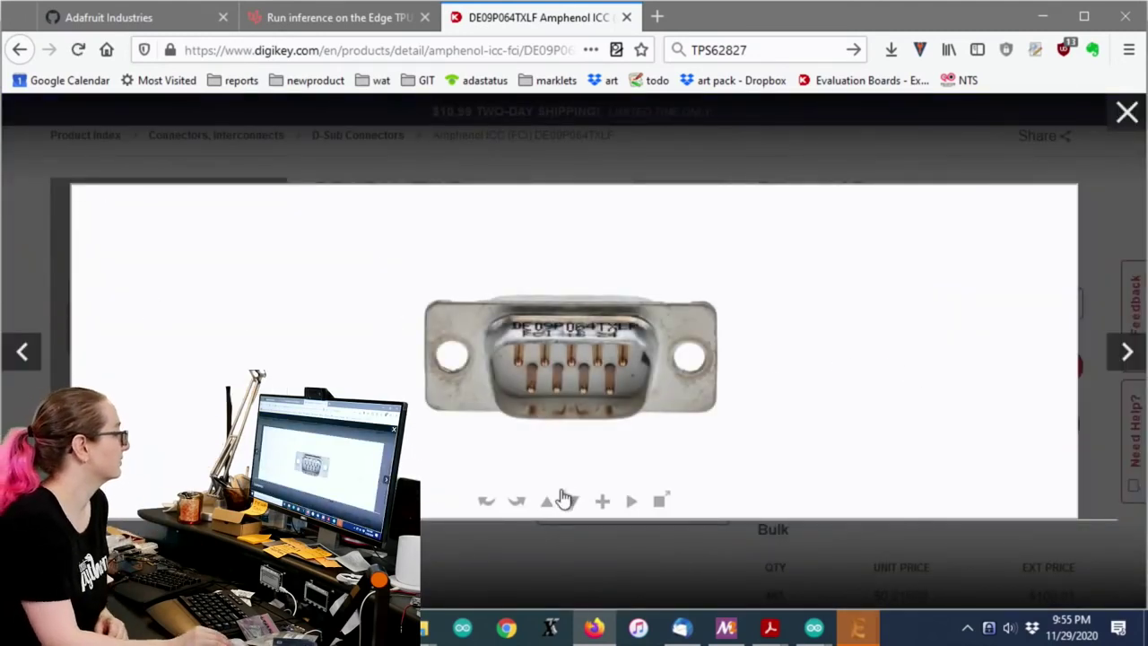
left_click(521, 503)
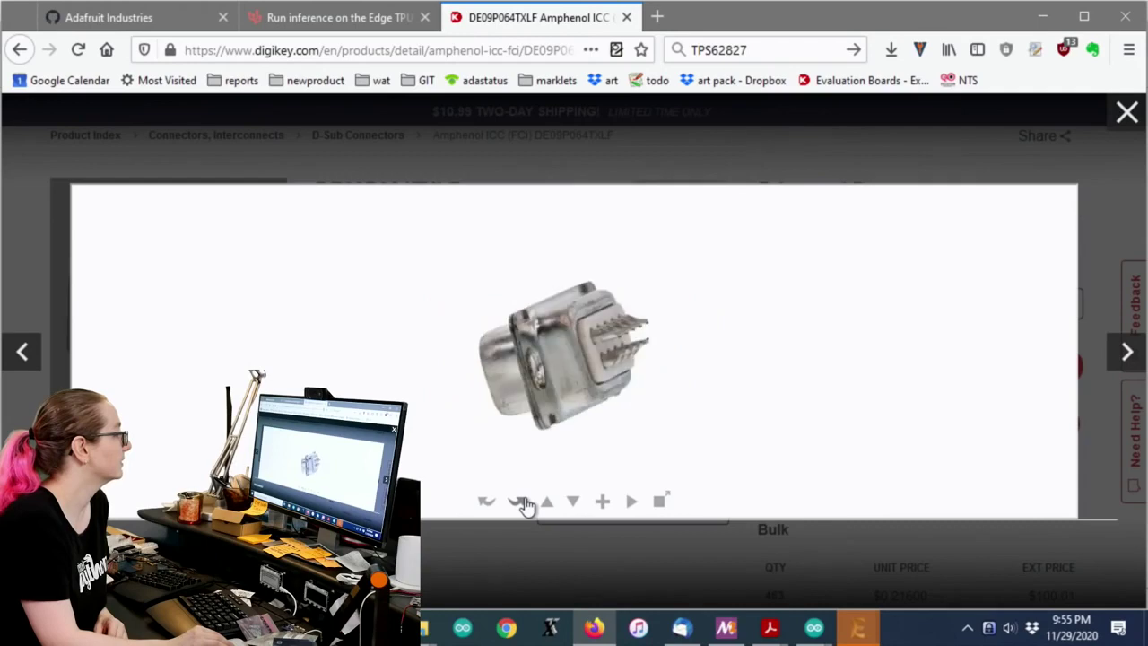
left_click(1127, 113)
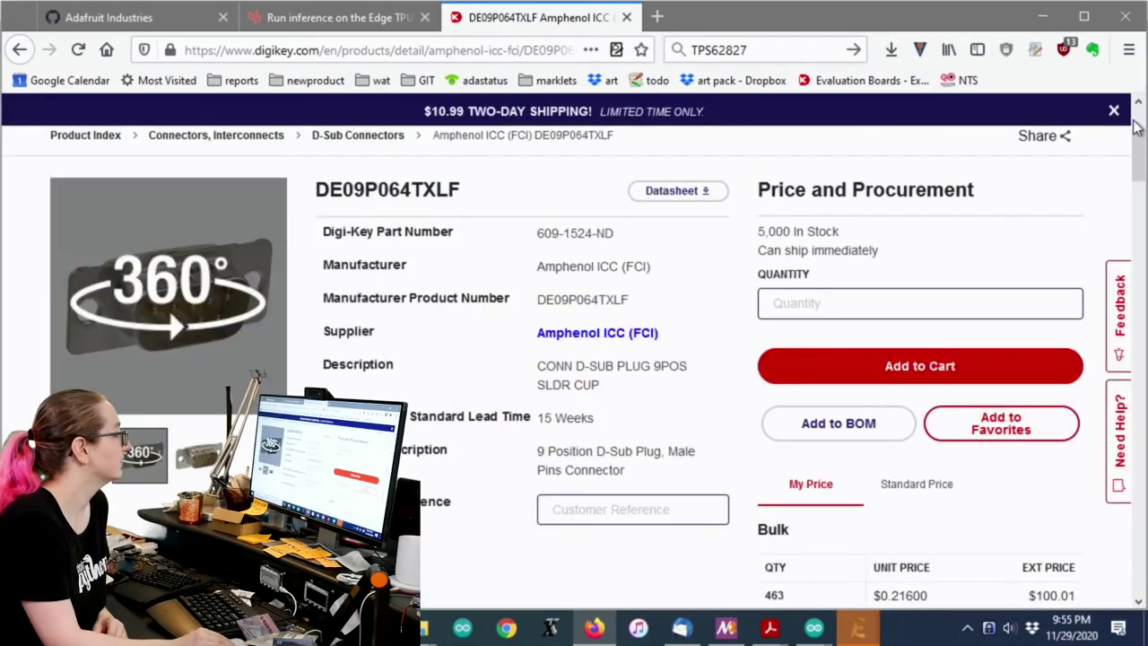